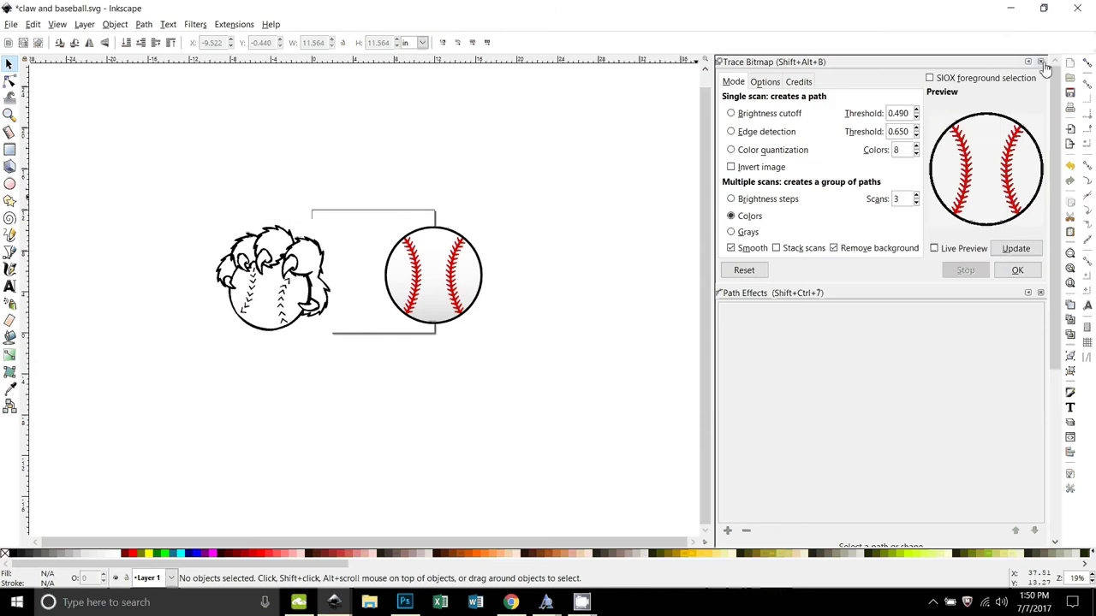
# - Close the Trace Bitmap panel and move the claw image to the right of the baseball
pyautogui.click(1040, 62)
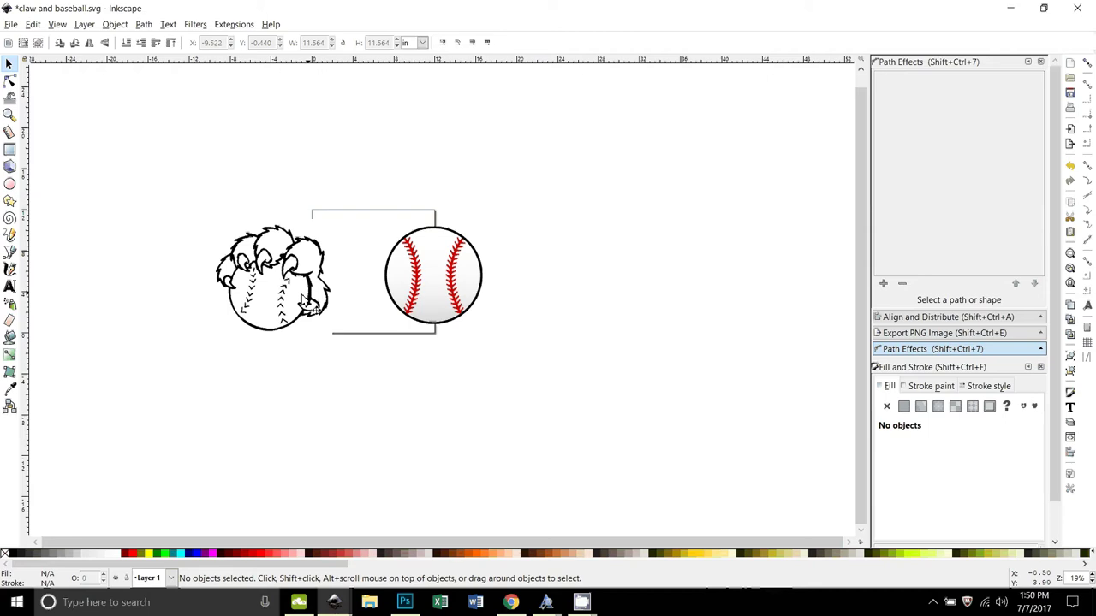
pyautogui.click(271, 289)
pyautogui.moveTo(271, 290); pyautogui.dragTo(578, 224)
# - Place the baseball image onto the white square and set the claw image against its right edge
pyautogui.click(473, 310)
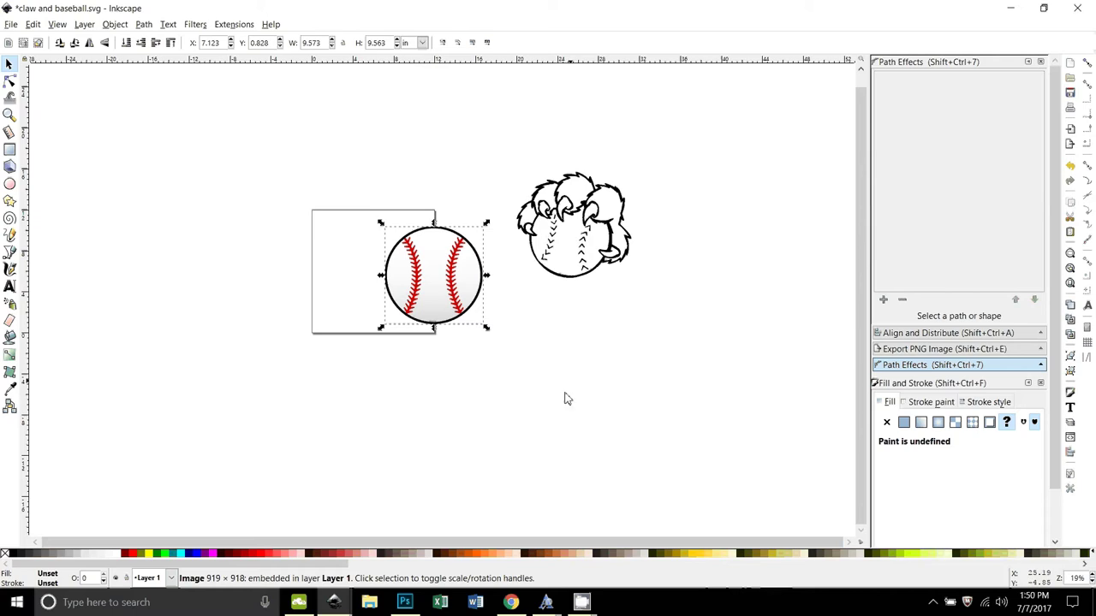
pyautogui.scroll(1, 560, 402)
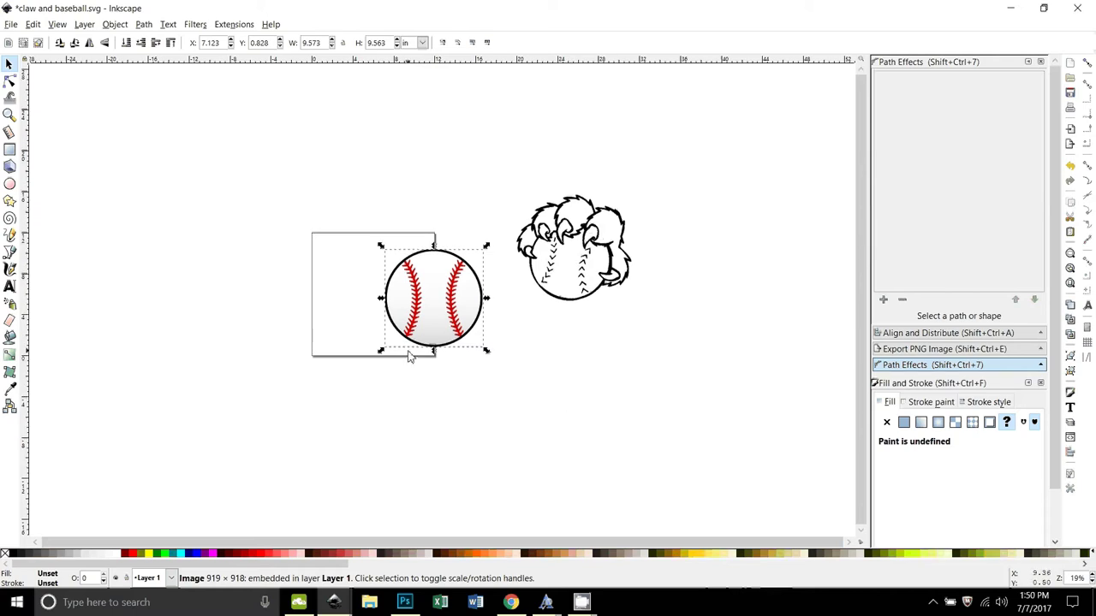
pyautogui.scroll(1, 554, 367)
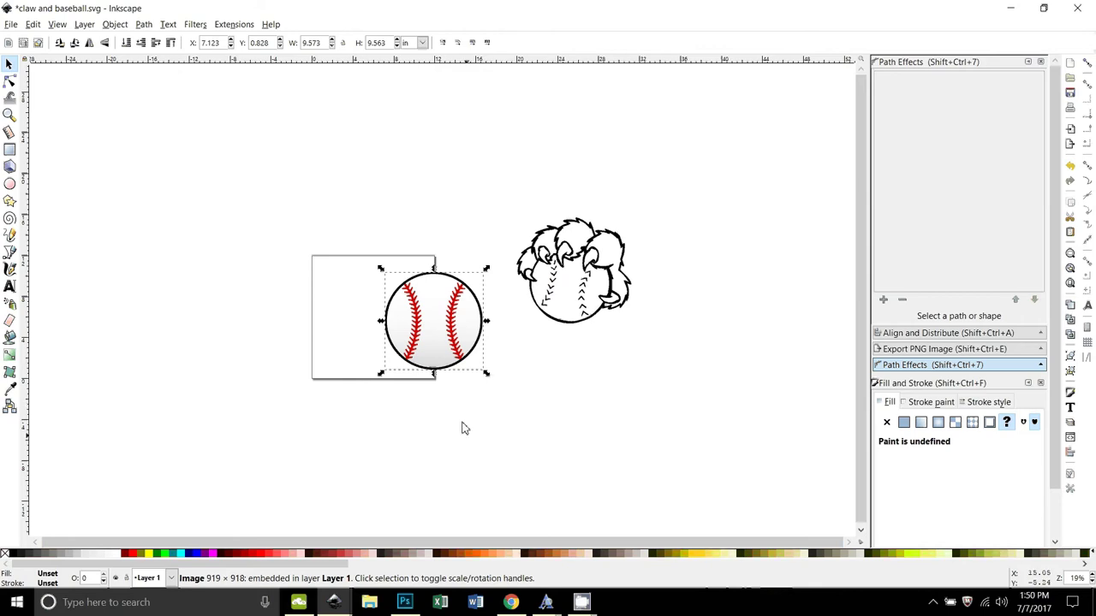
pyautogui.moveTo(452, 343); pyautogui.dragTo(391, 317)
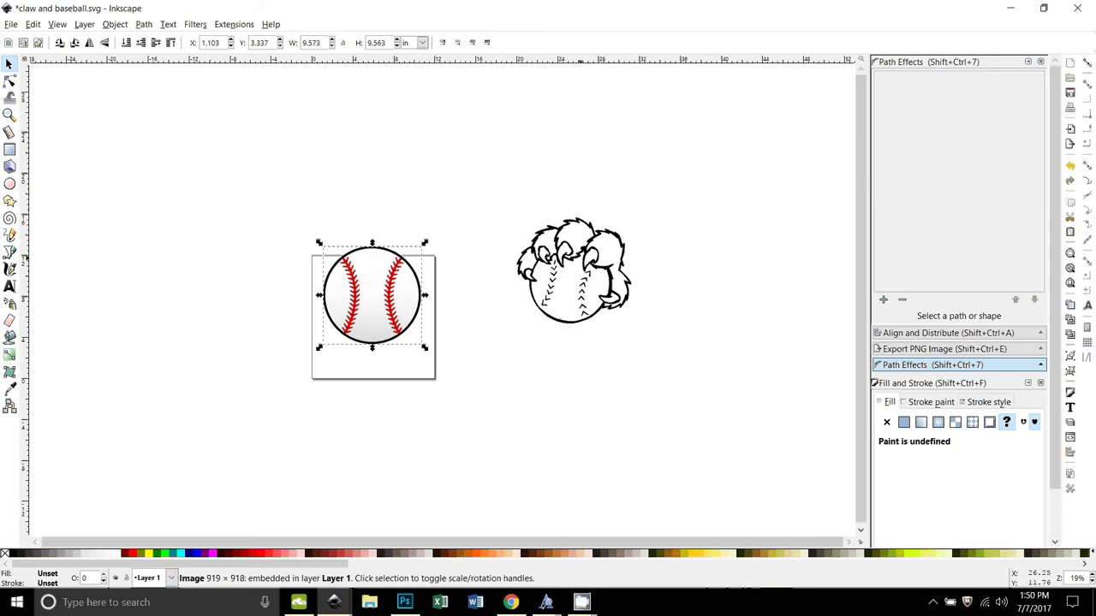
pyautogui.press('Tab')
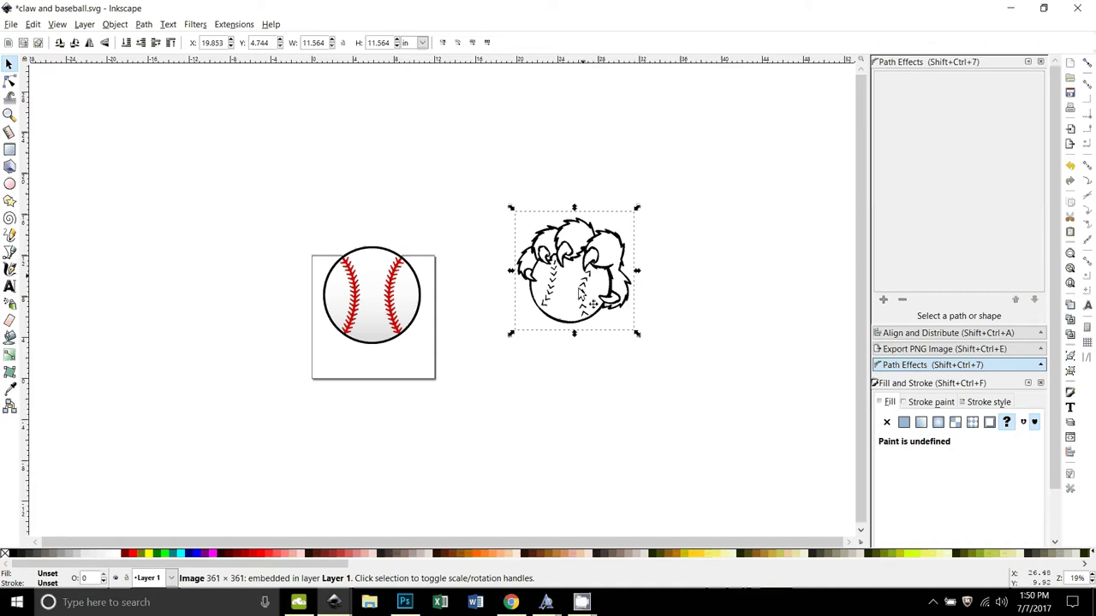
pyautogui.moveTo(592, 254); pyautogui.dragTo(515, 262)
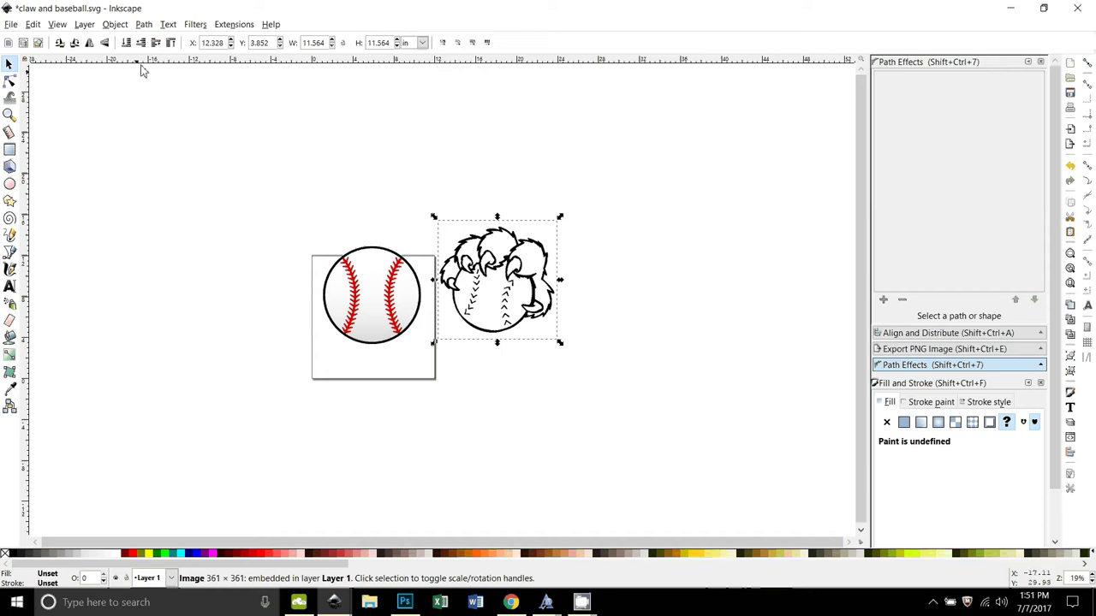
# - Trace the claw image with Brightness cutoff at threshold 0.45 and drag the resulting path down-right
pyautogui.click(143, 24)
pyautogui.click(171, 68)
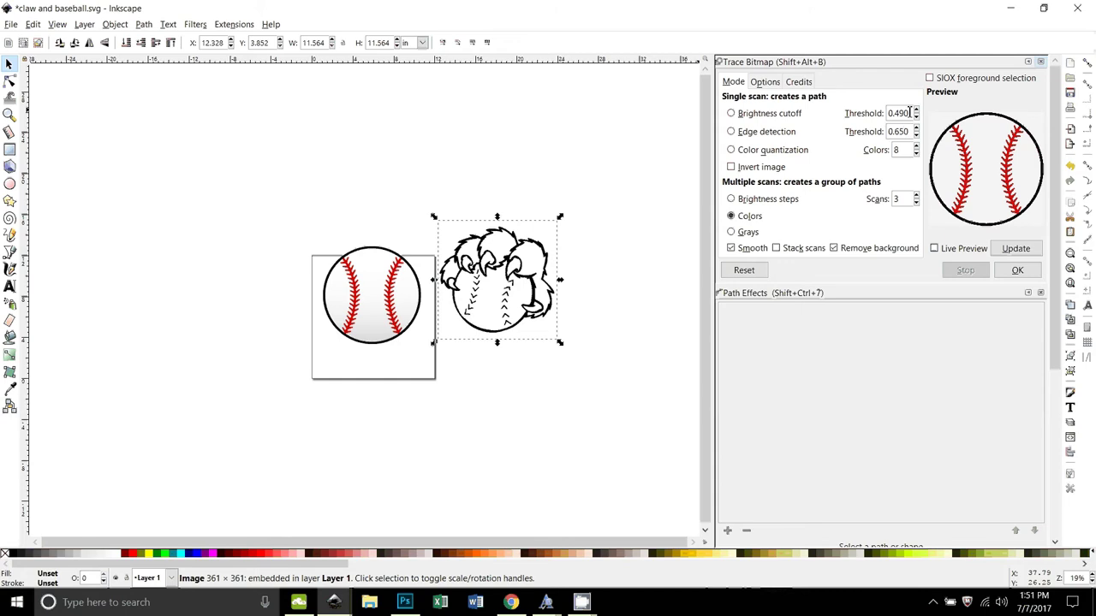
pyautogui.moveTo(910, 113); pyautogui.dragTo(899, 113)
pyautogui.write('5')
pyautogui.click(732, 114)
pyautogui.click(1021, 250)
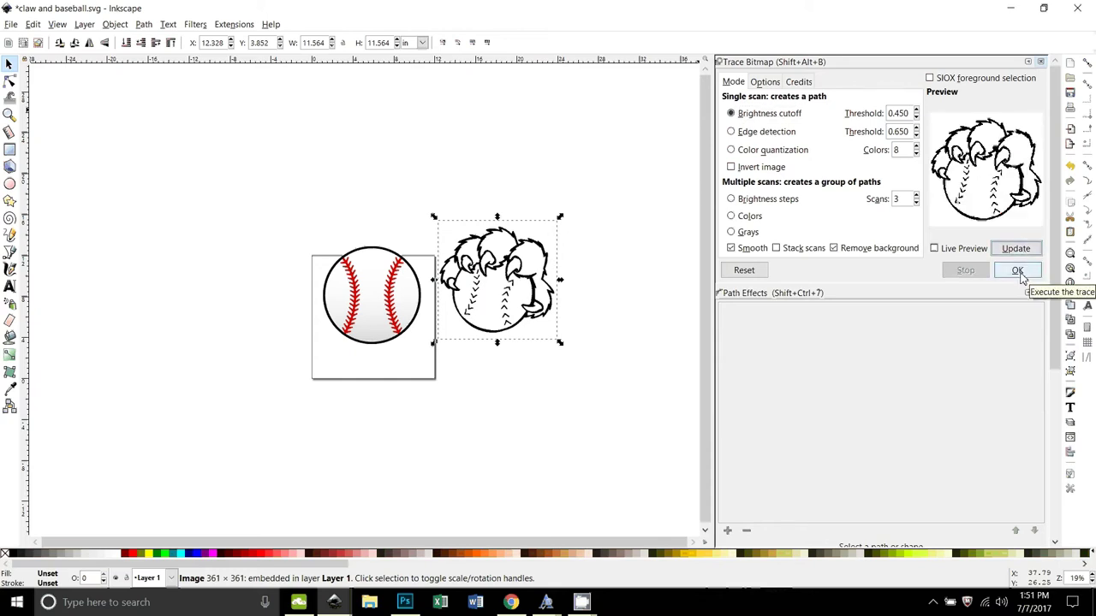
pyautogui.click(1017, 270)
pyautogui.moveTo(531, 327); pyautogui.dragTo(591, 440)
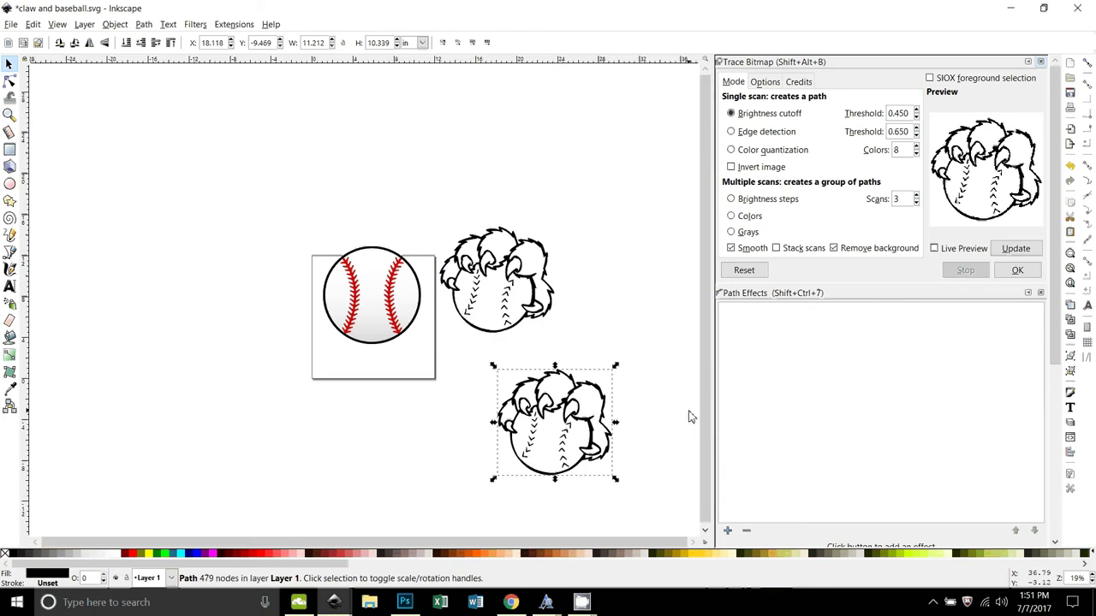
pyautogui.scroll(-1, 585, 403)
pyautogui.scroll(-2, 582, 400)
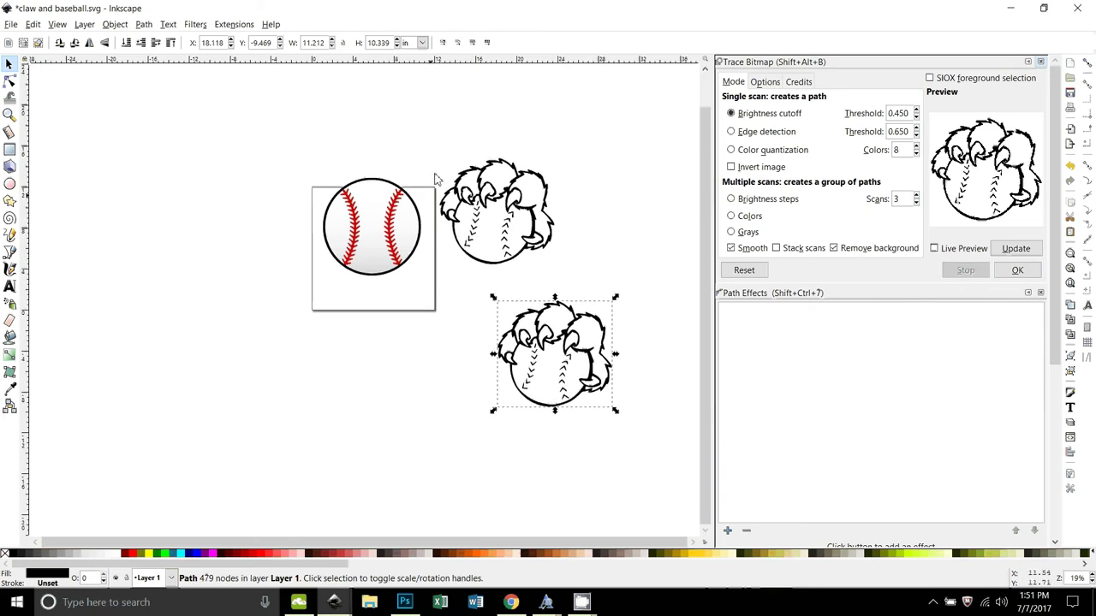
# - Trace the baseball in Colors mode with stacked scans and background removal off, moving the result below
pyautogui.click(397, 271)
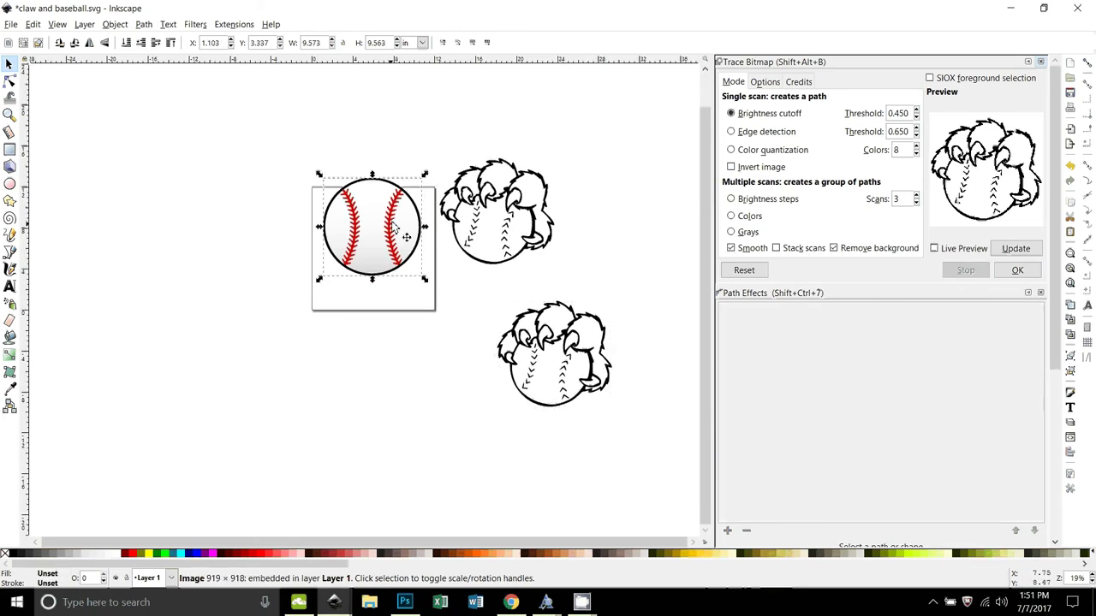
pyautogui.moveTo(398, 252); pyautogui.dragTo(383, 323)
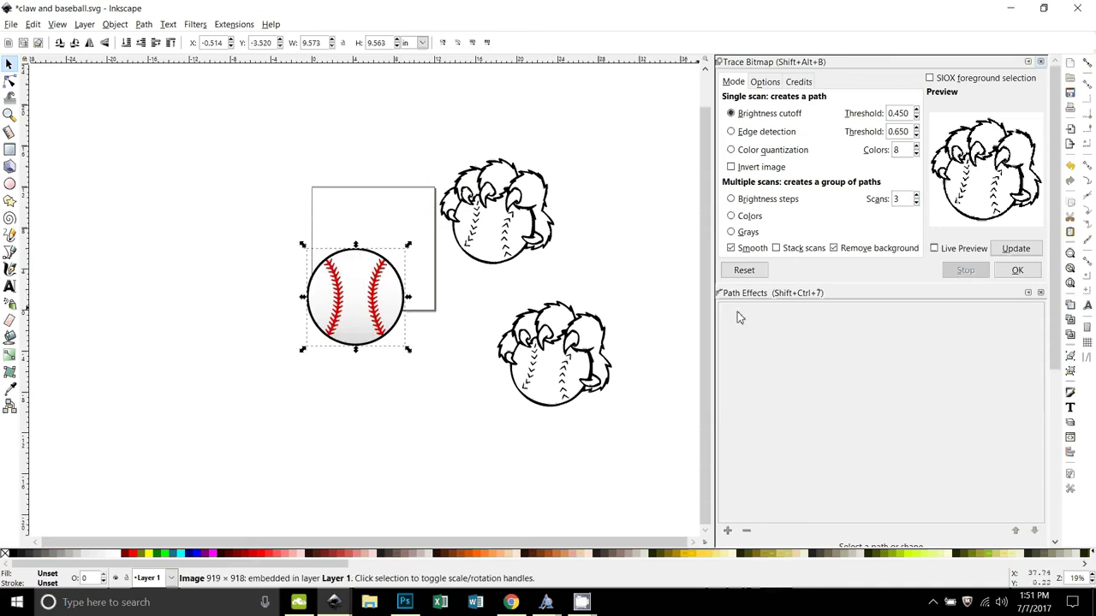
pyautogui.click(731, 216)
pyautogui.click(833, 250)
pyautogui.click(777, 249)
pyautogui.click(1013, 249)
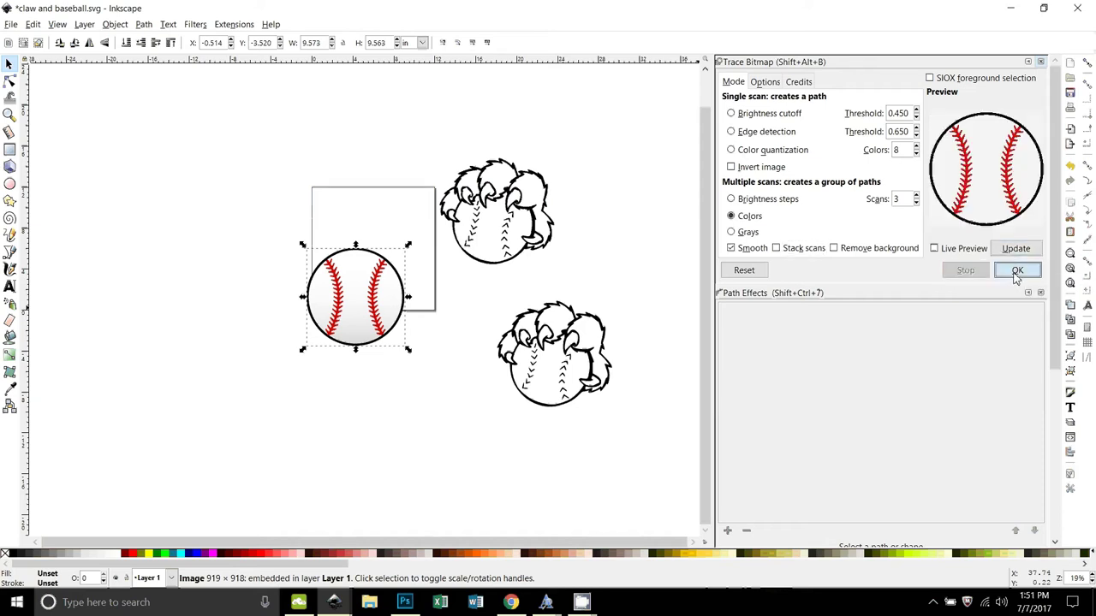
pyautogui.click(1016, 271)
pyautogui.moveTo(363, 297); pyautogui.dragTo(437, 417)
# - Delete that attempt and retrace the baseball with Remove background on, placing it below the original
pyautogui.press('Delete')
pyautogui.press('Tab')
pyautogui.click(833, 247)
pyautogui.click(1013, 248)
pyautogui.click(1018, 272)
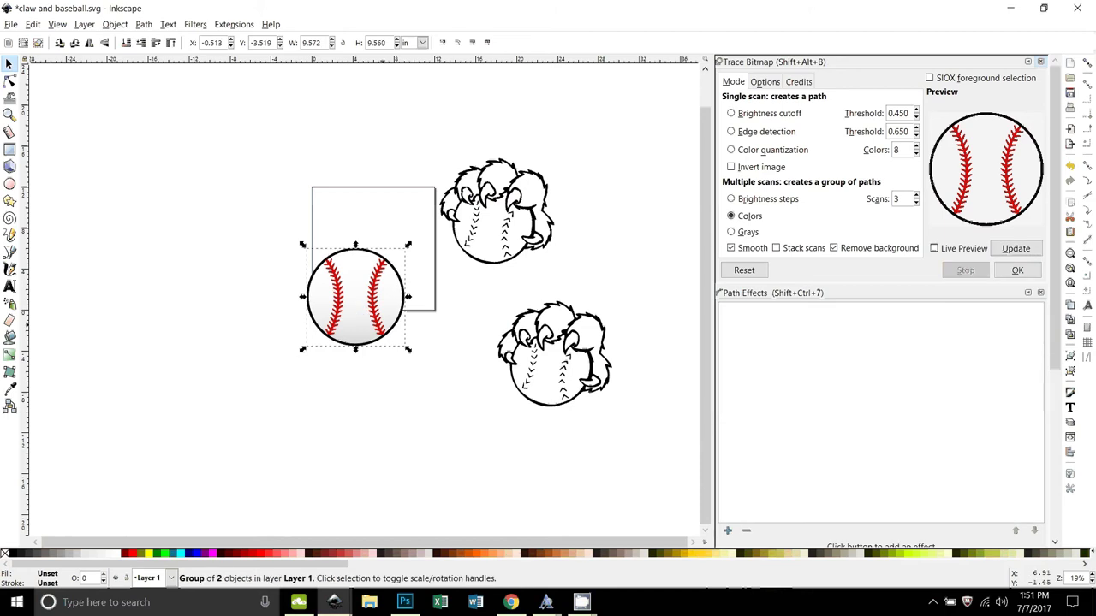
pyautogui.moveTo(387, 332)
pyautogui.mouseDown()
pyautogui.moveTo(408, 385)
pyautogui.moveTo(462, 409)
pyautogui.mouseUp()
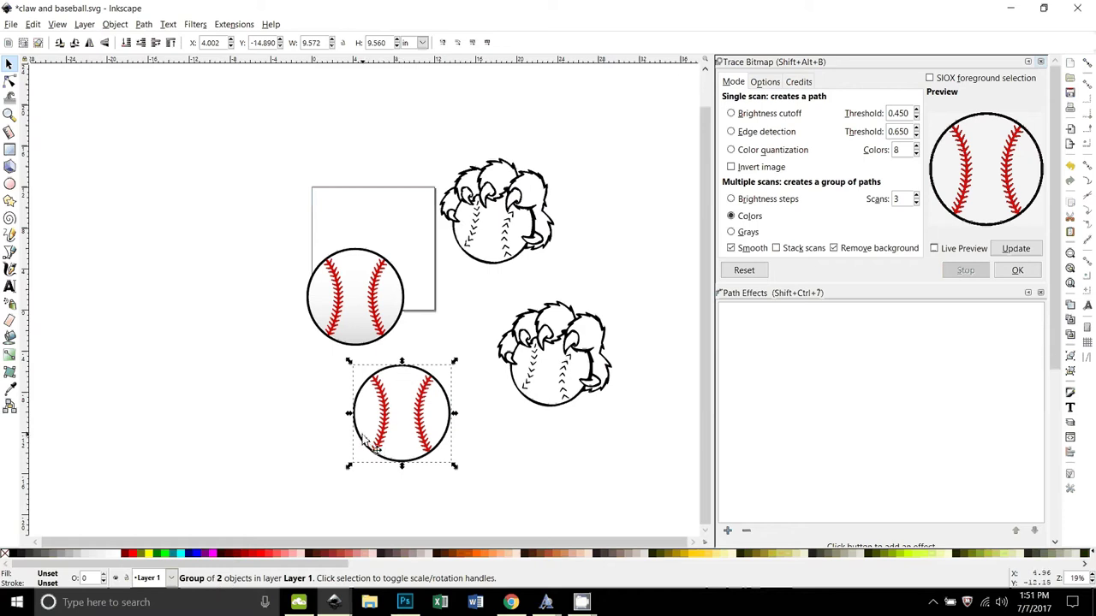
# - Ungroup the traced baseball into separate paths with Ctrl+Shift+G, leaving the stitches in place
pyautogui.hotkey('ctrl', 'shift', 'g')
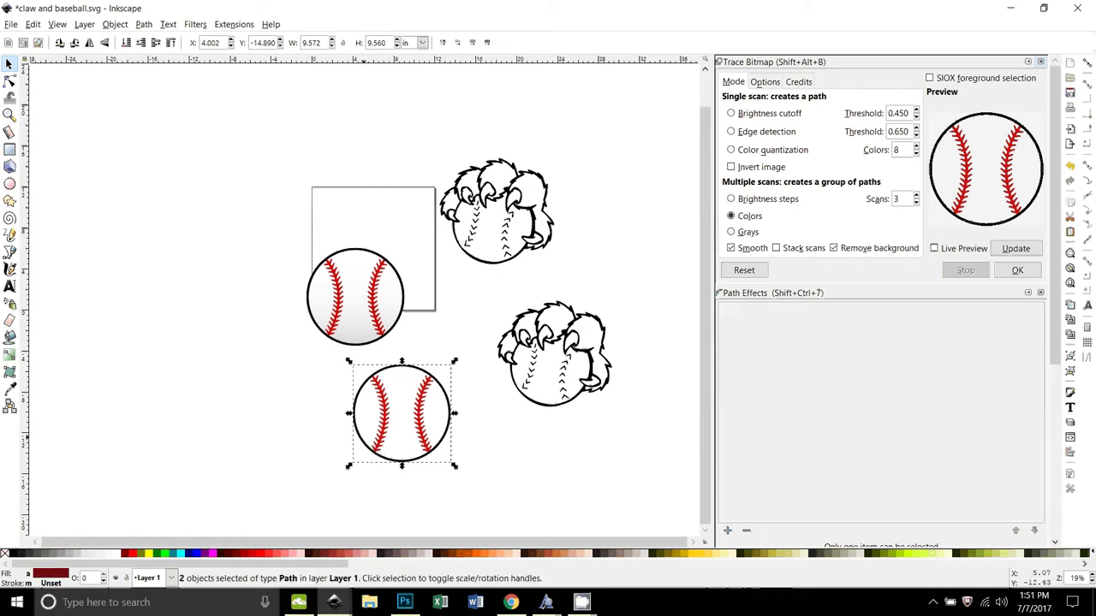
pyautogui.click(115, 24)
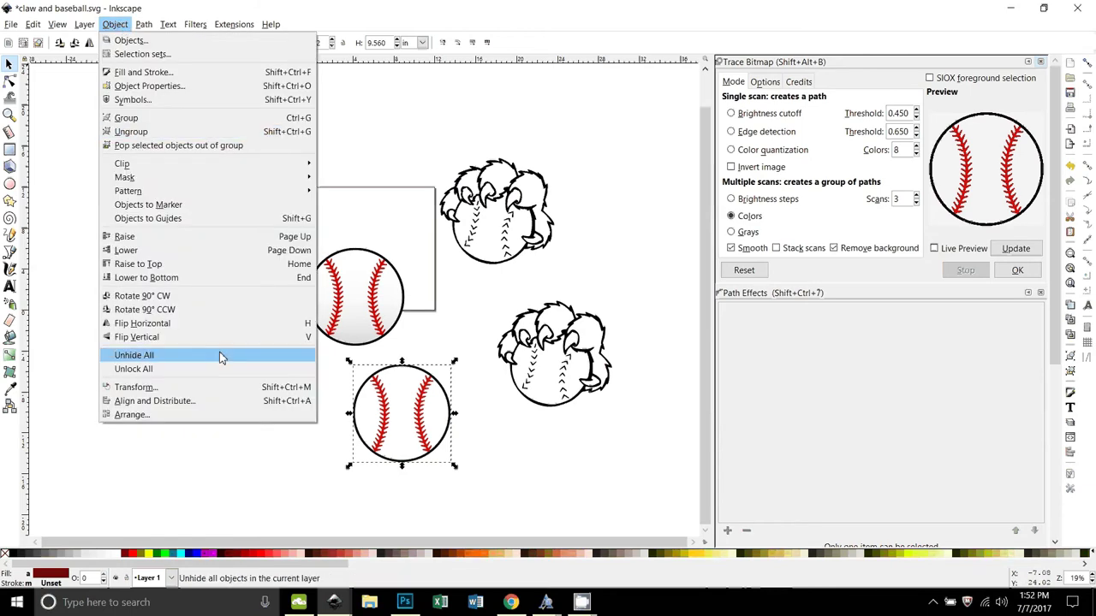
pyautogui.click(218, 355)
pyautogui.click(396, 426)
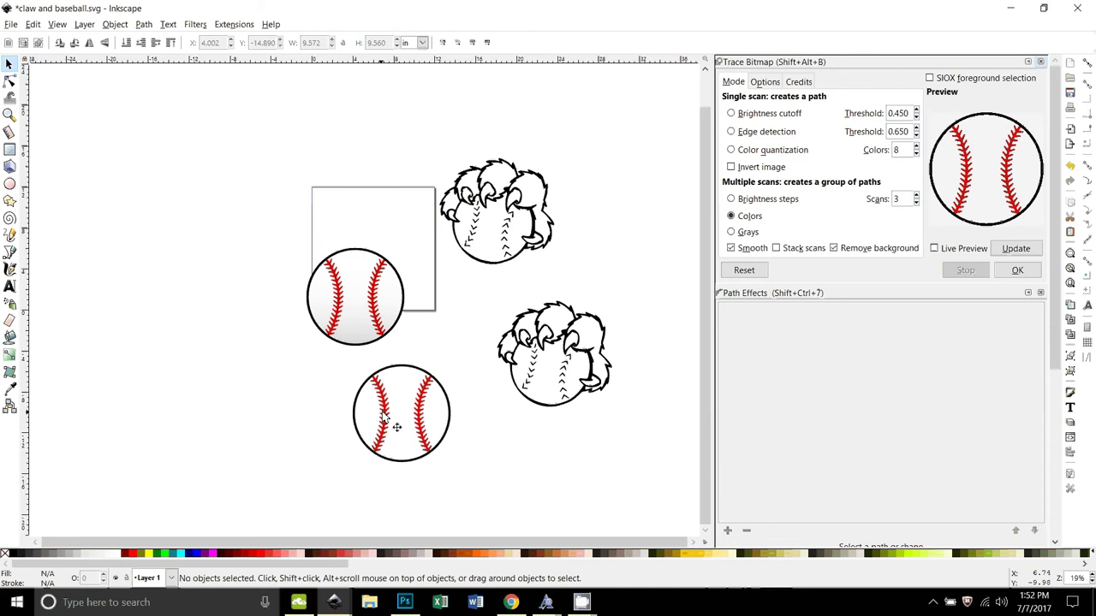
pyautogui.moveTo(396, 427); pyautogui.dragTo(233, 416)
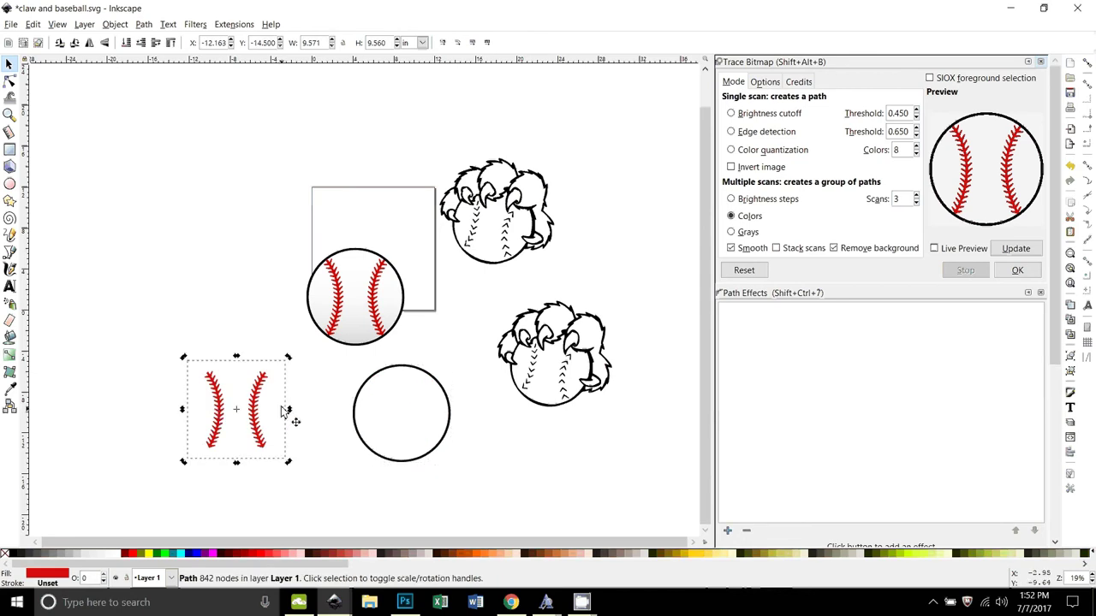
pyautogui.hotkey('ctrl', 'z')
# - Move the original baseball and claw images to the left and the traced claw into the white square
pyautogui.click(359, 311)
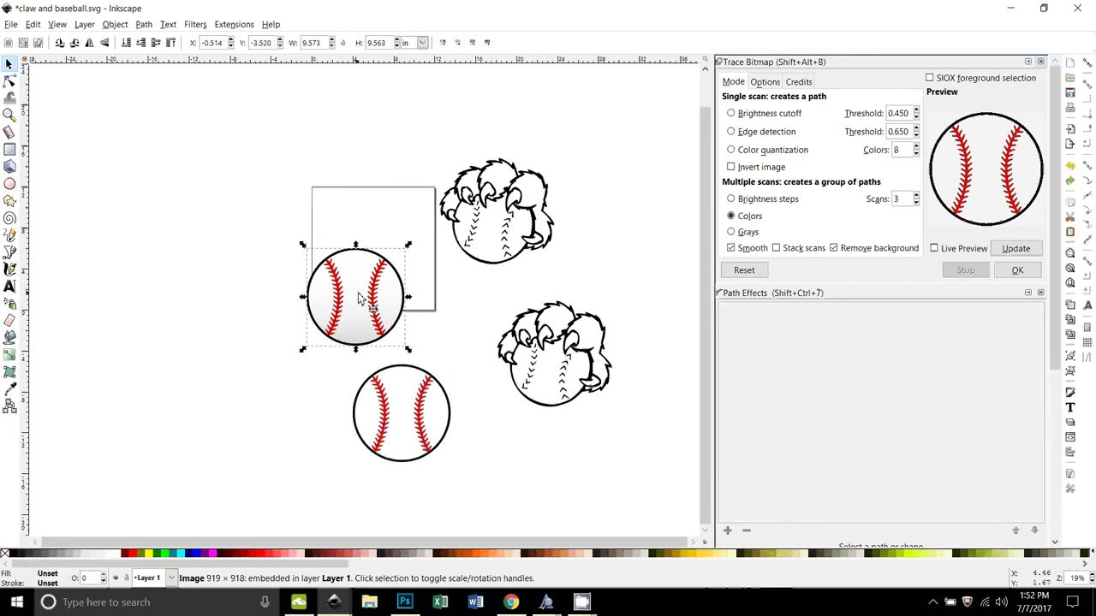
pyautogui.moveTo(359, 319); pyautogui.dragTo(92, 142)
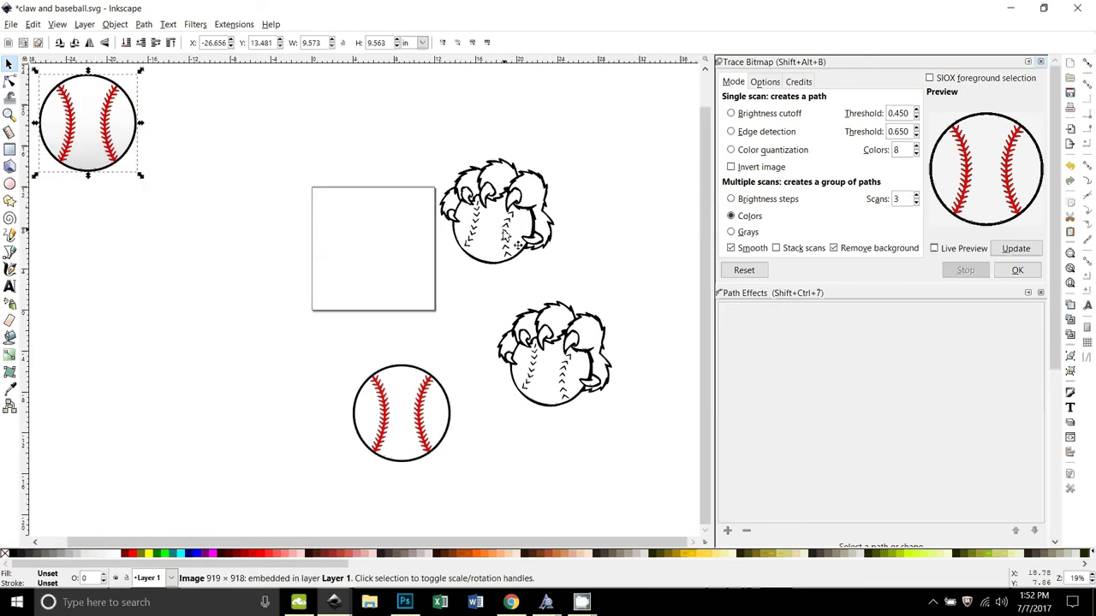
pyautogui.click(512, 197)
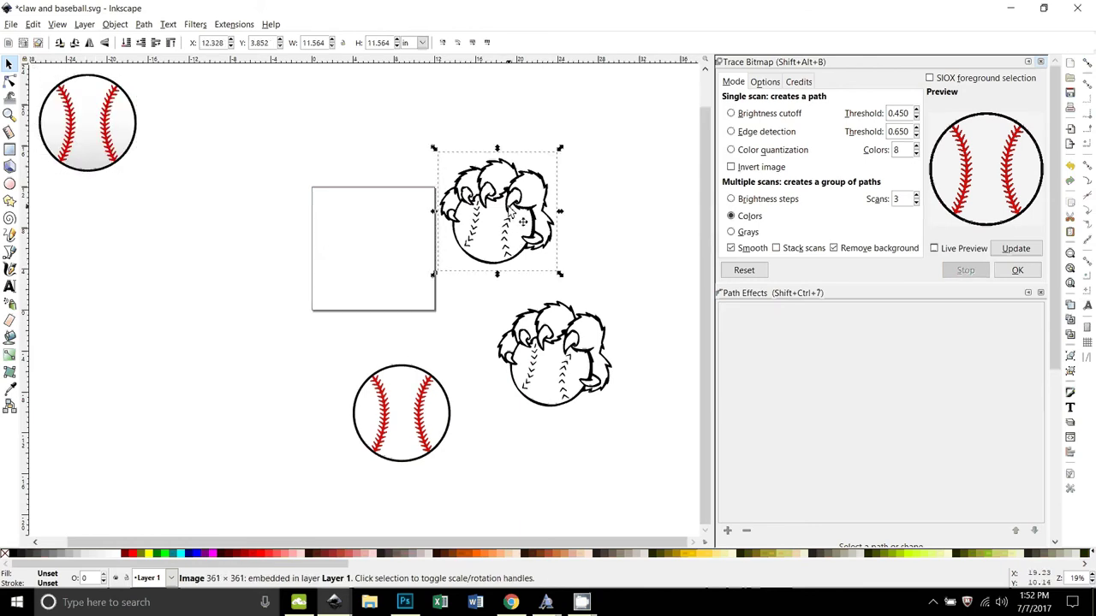
pyautogui.moveTo(511, 210); pyautogui.dragTo(89, 240)
pyautogui.click(552, 346)
pyautogui.moveTo(552, 347); pyautogui.dragTo(370, 232)
# - Select both parts of the traced baseball and drag them inside the traced claw
pyautogui.click(425, 411)
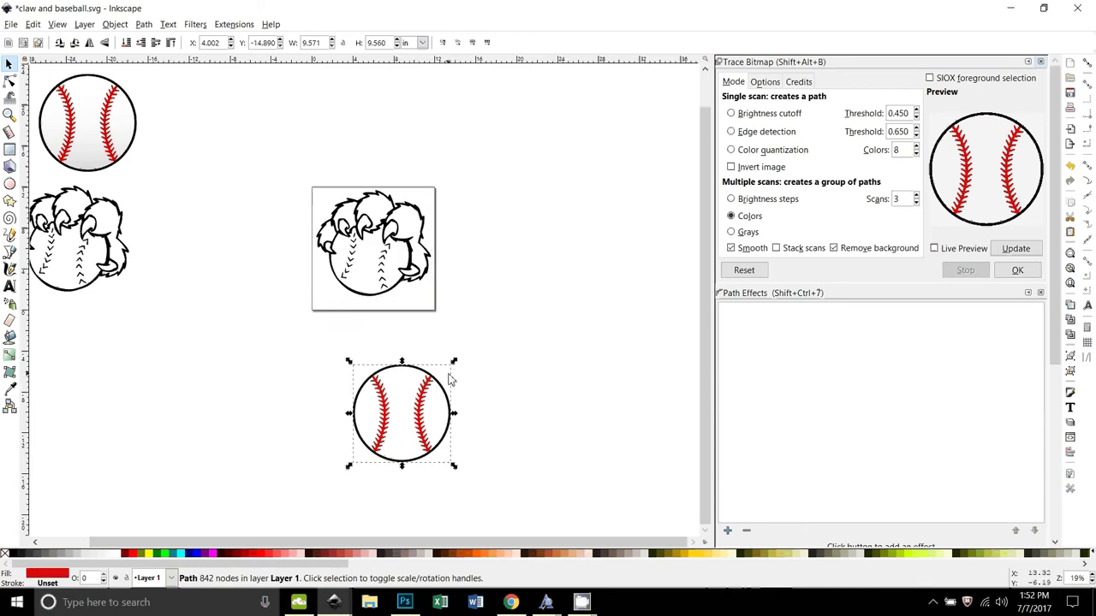
pyautogui.press('+')
pyautogui.press('+')
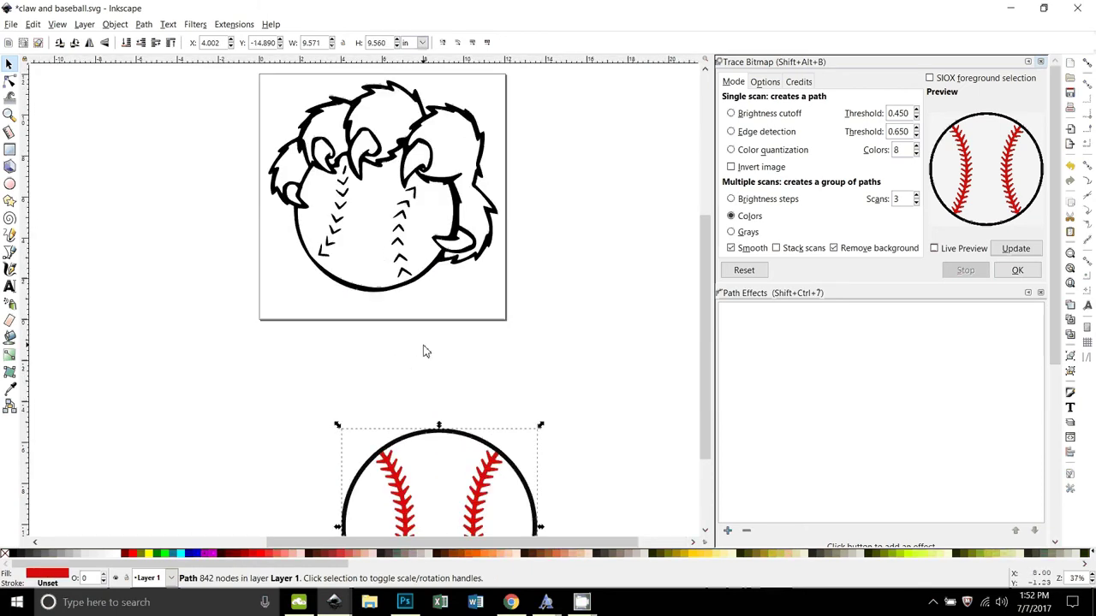
pyautogui.scroll(-1, 425, 351)
pyautogui.scroll(-4, 446, 402)
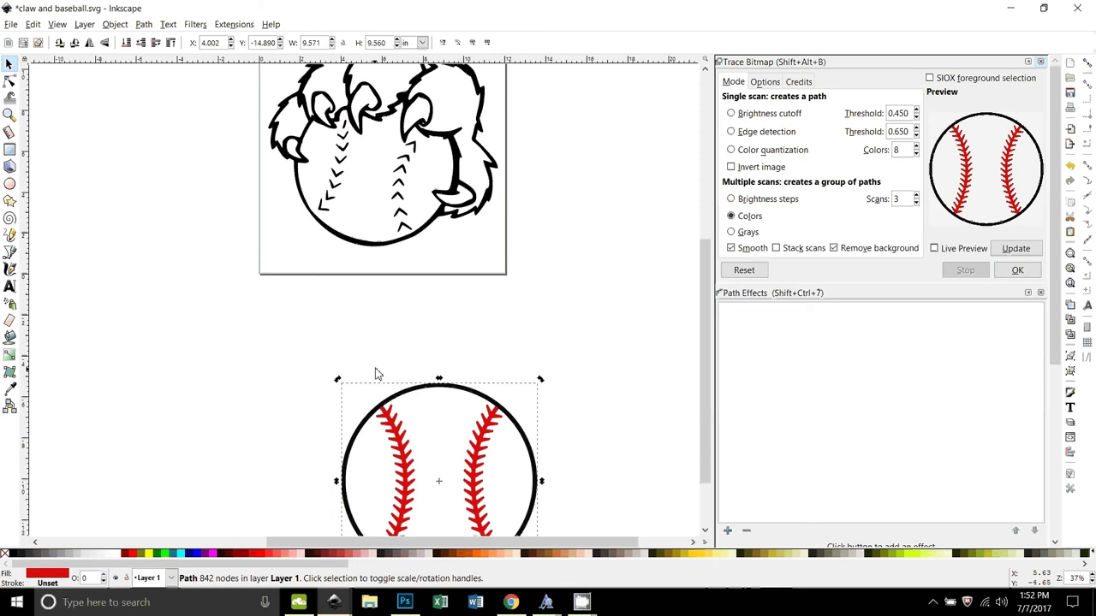
pyautogui.moveTo(287, 269); pyautogui.dragTo(610, 539)
pyautogui.moveTo(516, 482); pyautogui.dragTo(438, 229)
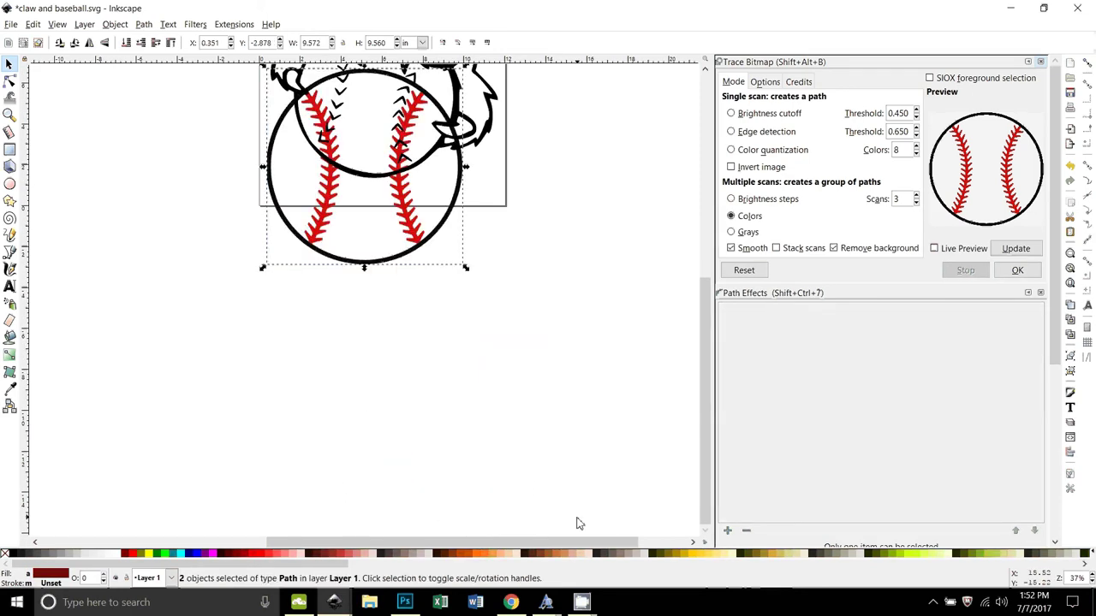
pyautogui.scroll(5, 428, 454)
pyautogui.moveTo(394, 398); pyautogui.dragTo(404, 328)
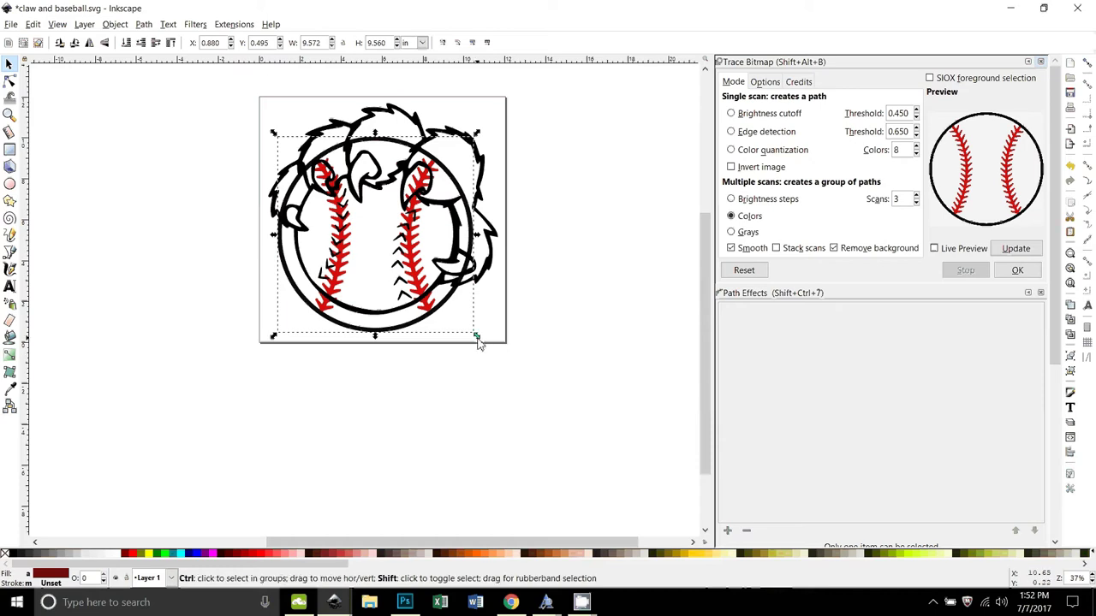
# - Shrink the baseball to fit the claw's ball and nudge it into line with arrow keys
pyautogui.moveTo(476, 340); pyautogui.dragTo(469, 328)
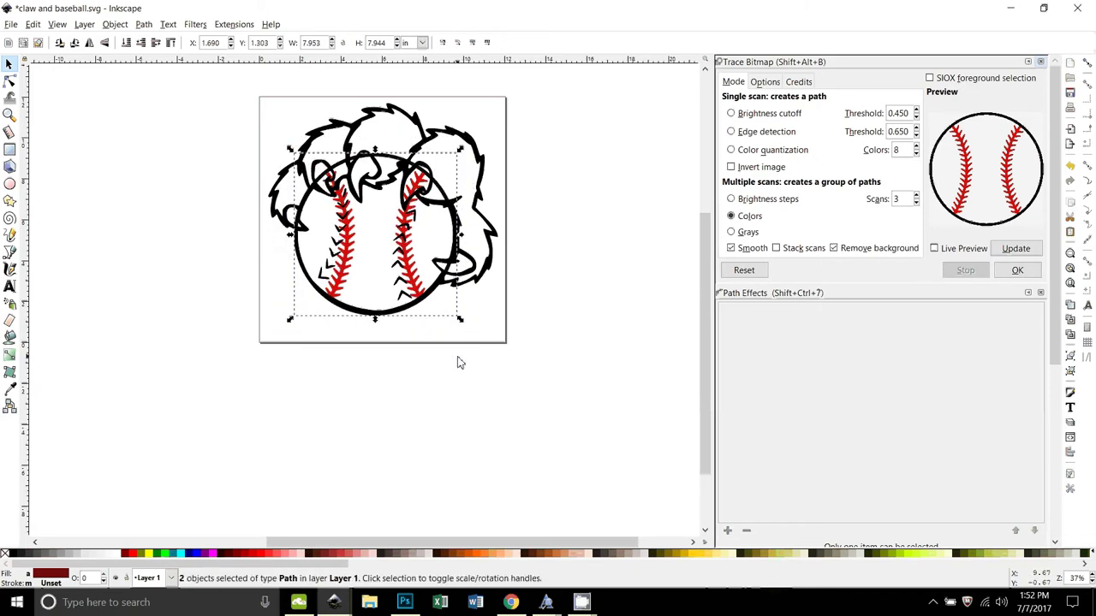
pyautogui.press('+')
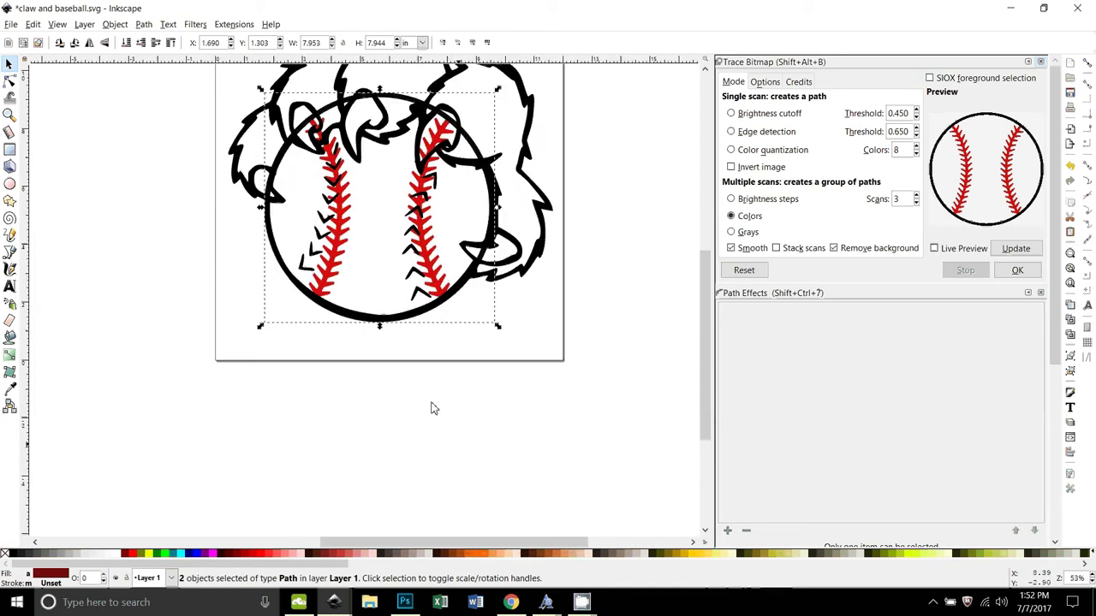
pyautogui.press('+')
pyautogui.scroll(1, 436, 466)
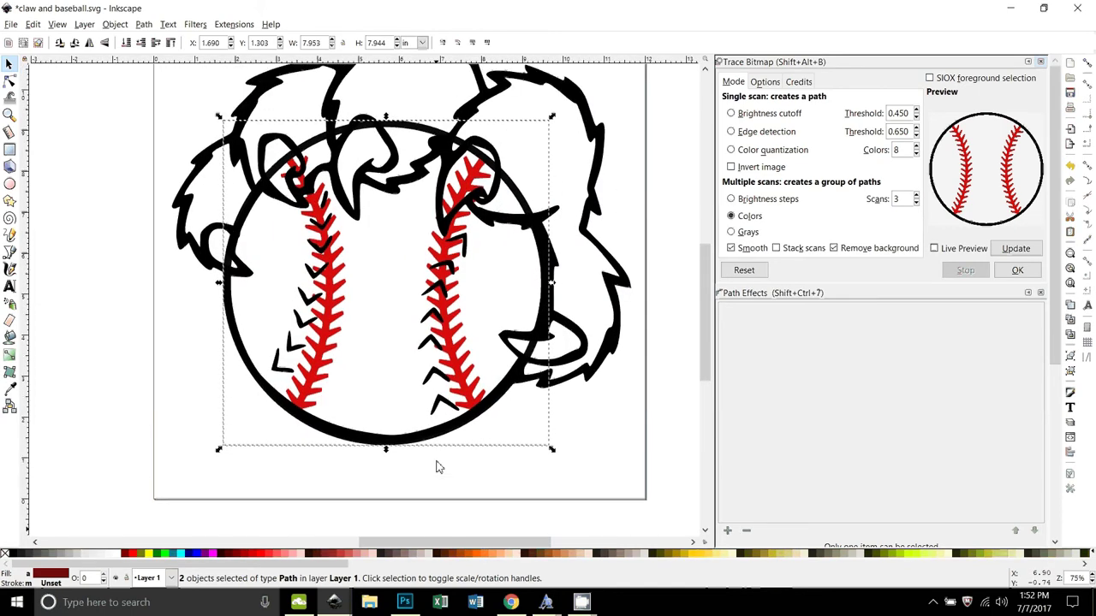
pyautogui.press('Down')
pyautogui.press('Up')
pyautogui.press('Up')
pyautogui.press('Up')
pyautogui.press('Up')
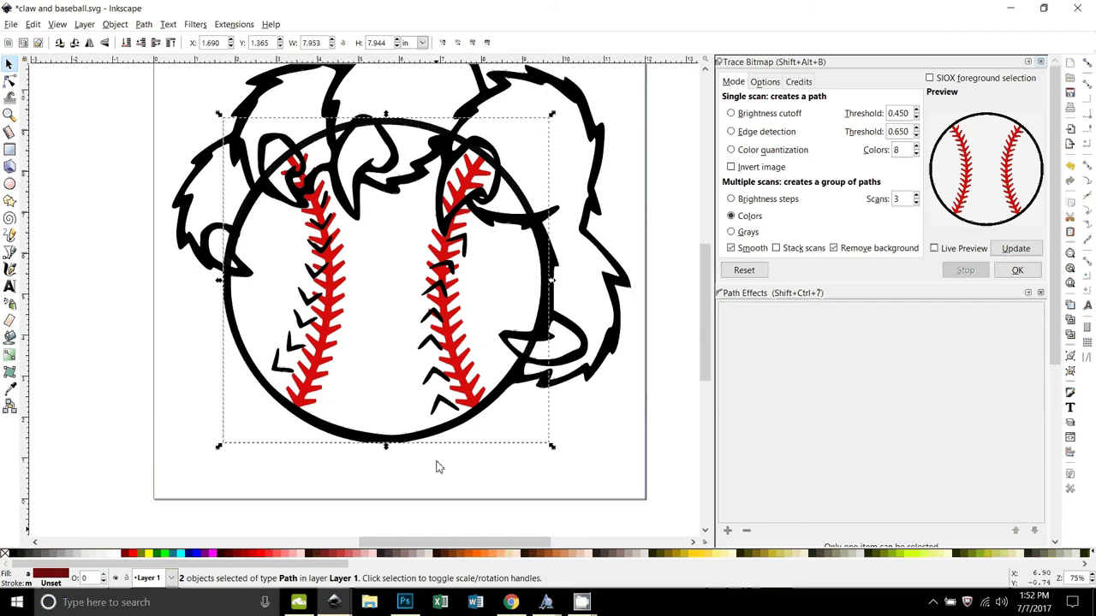
pyautogui.press('Right')
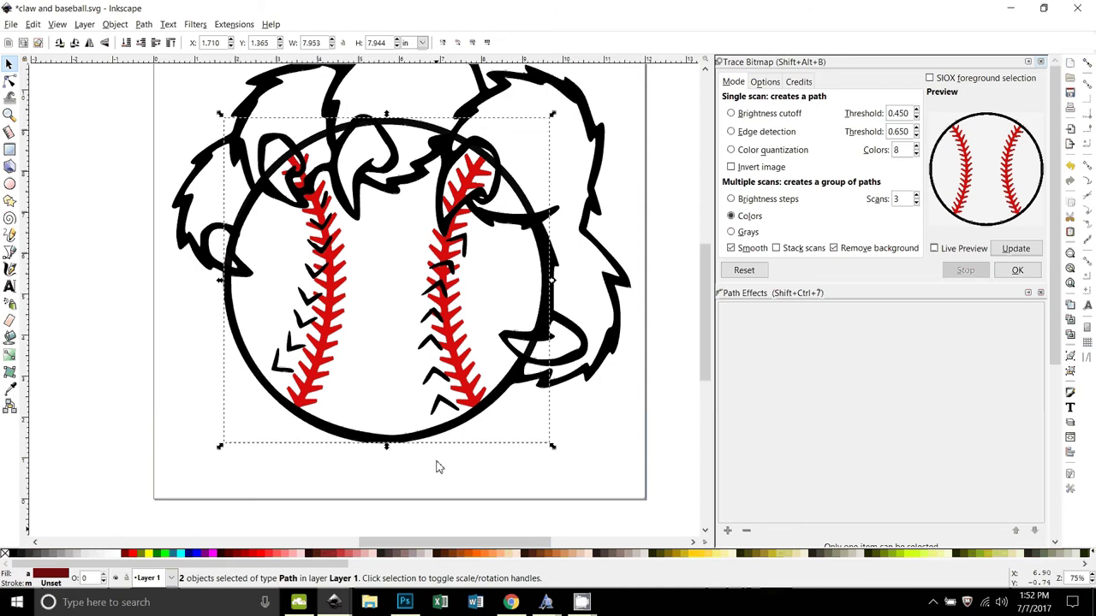
pyautogui.press('Right')
pyautogui.press('Left')
pyautogui.press('Down')
pyautogui.press('Up')
pyautogui.press('-')
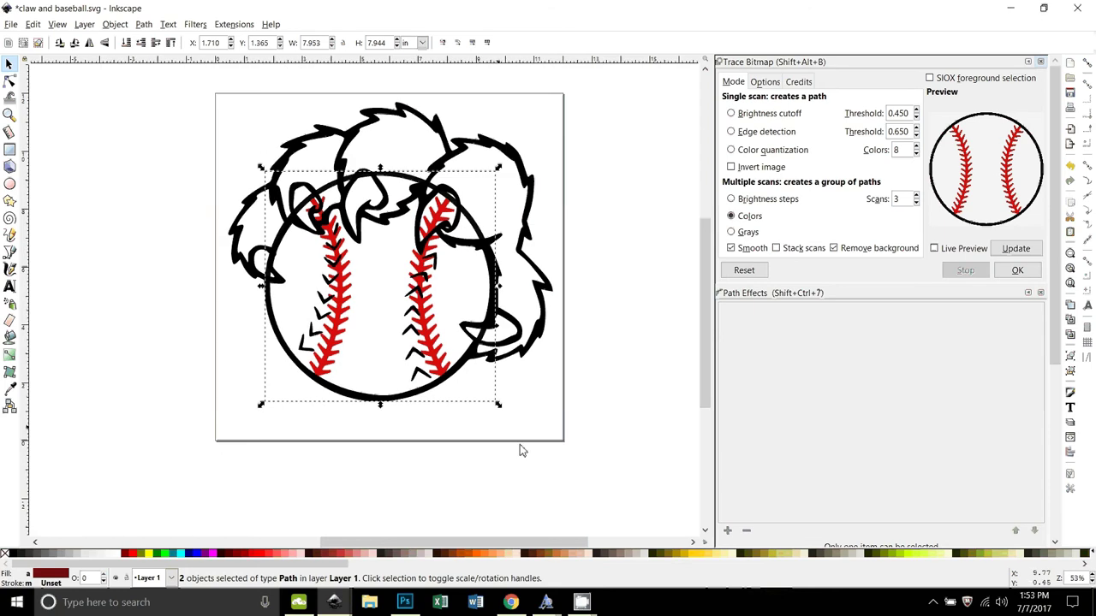
pyautogui.scroll(1, 520, 444)
# - Drag the traced claw path off the baseball to the right, then zoom the view to 75%
pyautogui.click(451, 257)
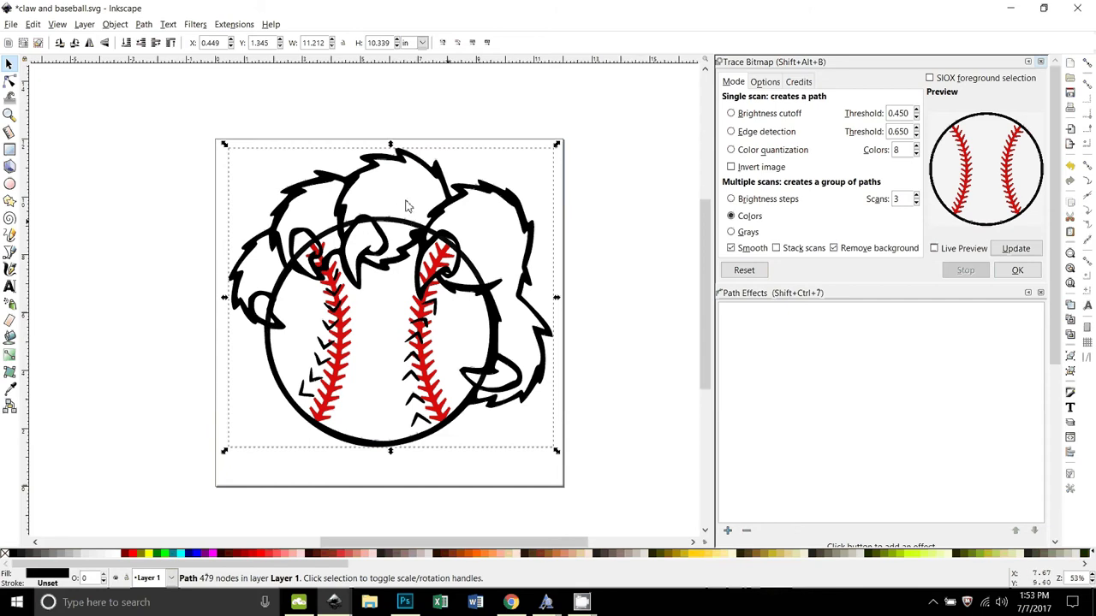
pyautogui.hscroll(5, 513, 436)
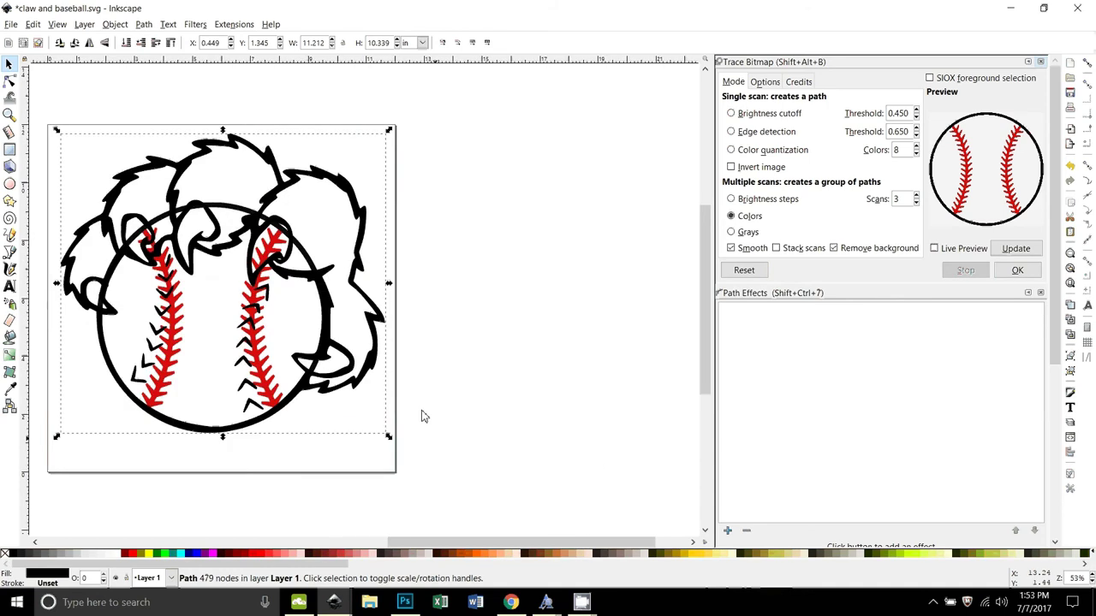
pyautogui.moveTo(288, 203)
pyautogui.mouseDown()
pyautogui.moveTo(335, 190)
pyautogui.moveTo(624, 211)
pyautogui.mouseUp()
pyautogui.hscroll(4, 578, 455)
pyautogui.scroll(-1, 477, 440)
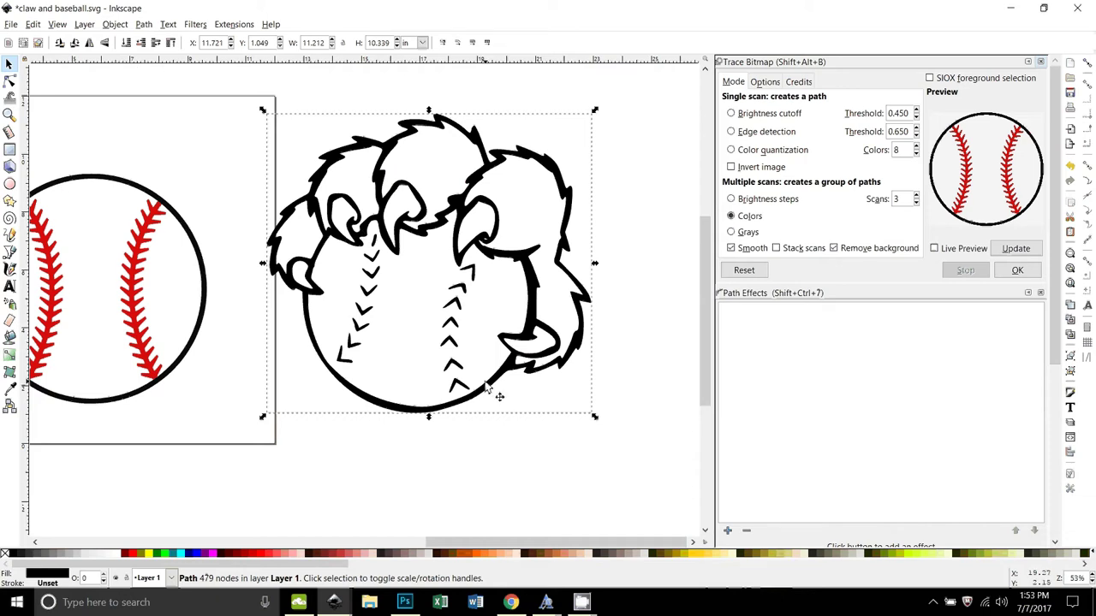
pyautogui.scroll(1, 481, 463)
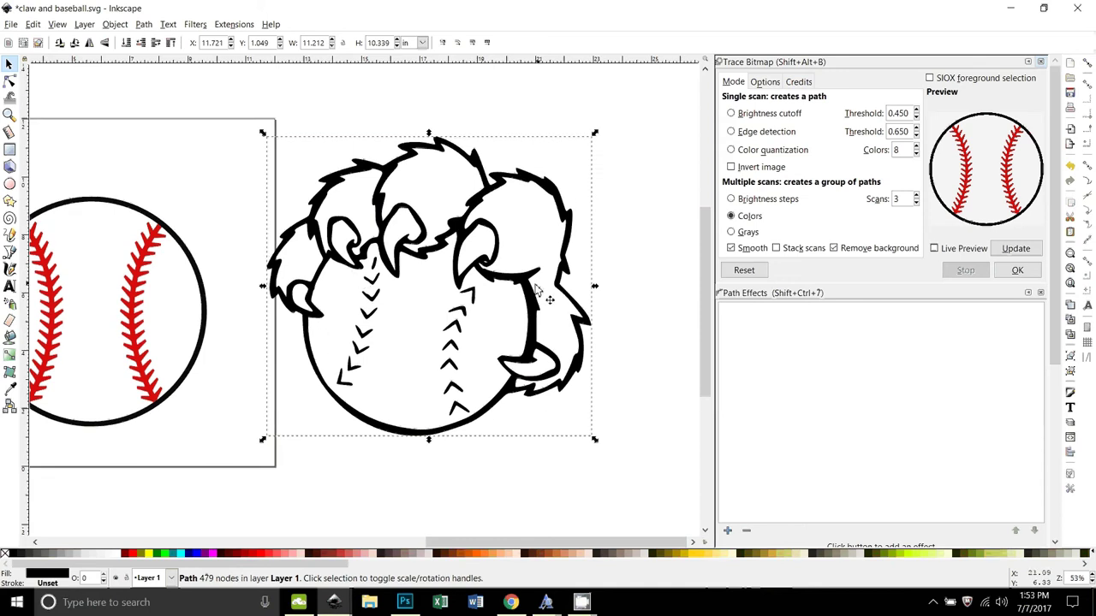
pyautogui.keyDown('ctrl'); pyautogui.scroll(2, 459, 509); pyautogui.keyUp('ctrl')
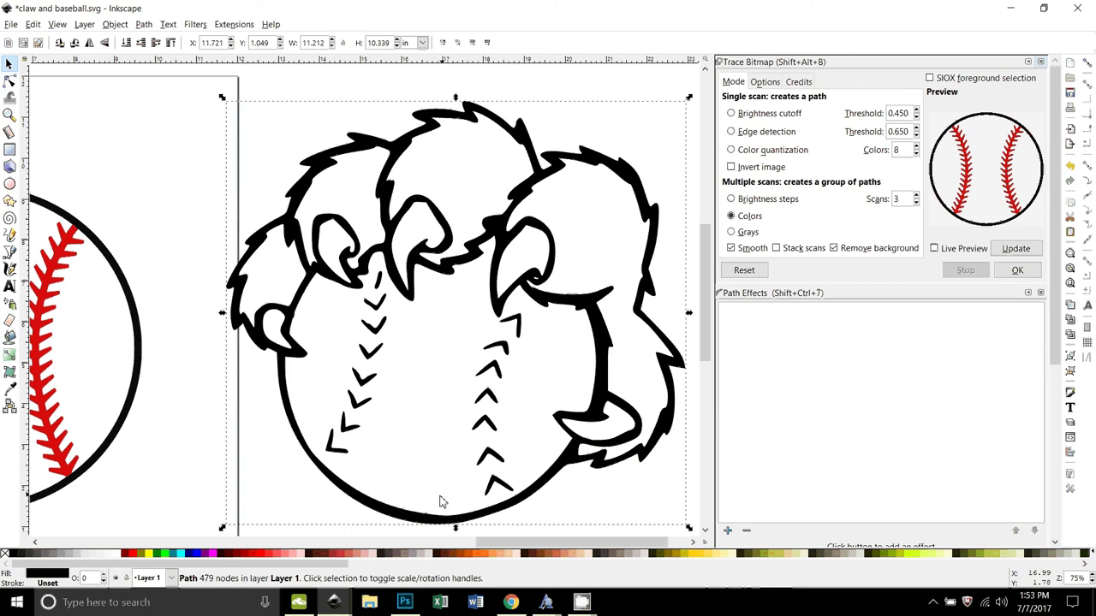
pyautogui.scroll(-2, 441, 501)
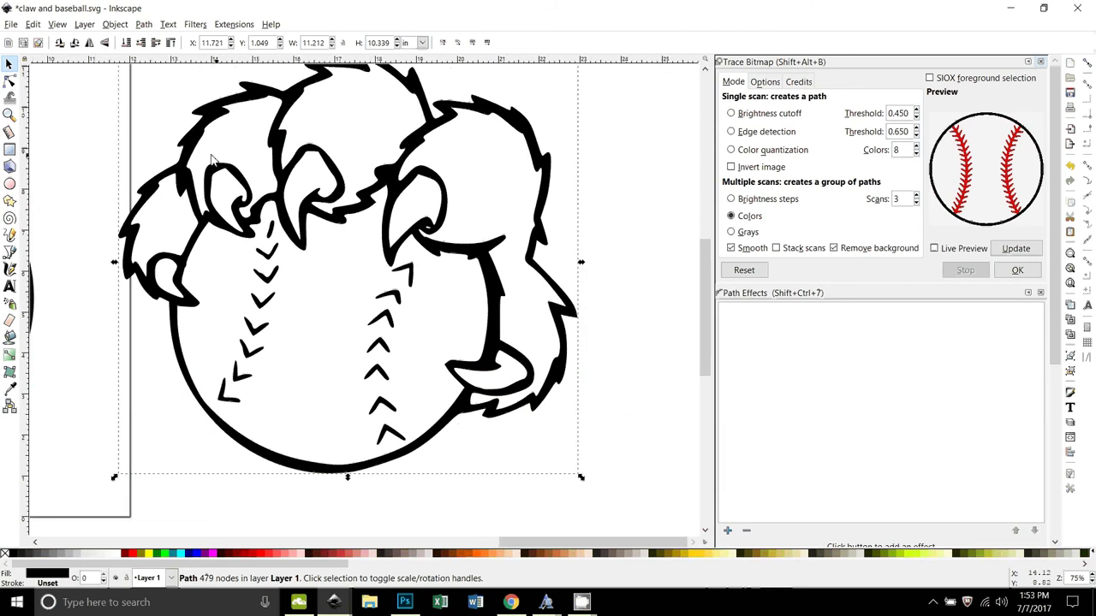
# - Give the claw path a flat magenta stroke and switch its stroke width unit to px
pyautogui.click(10, 254)
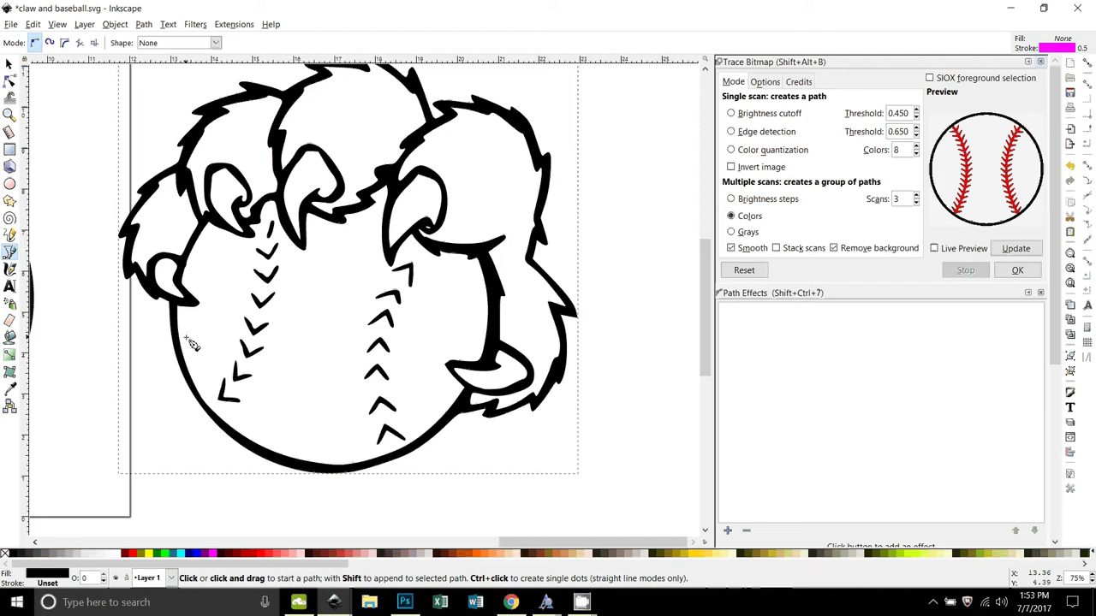
pyautogui.hotkey('ctrl', 'shift', 'f')
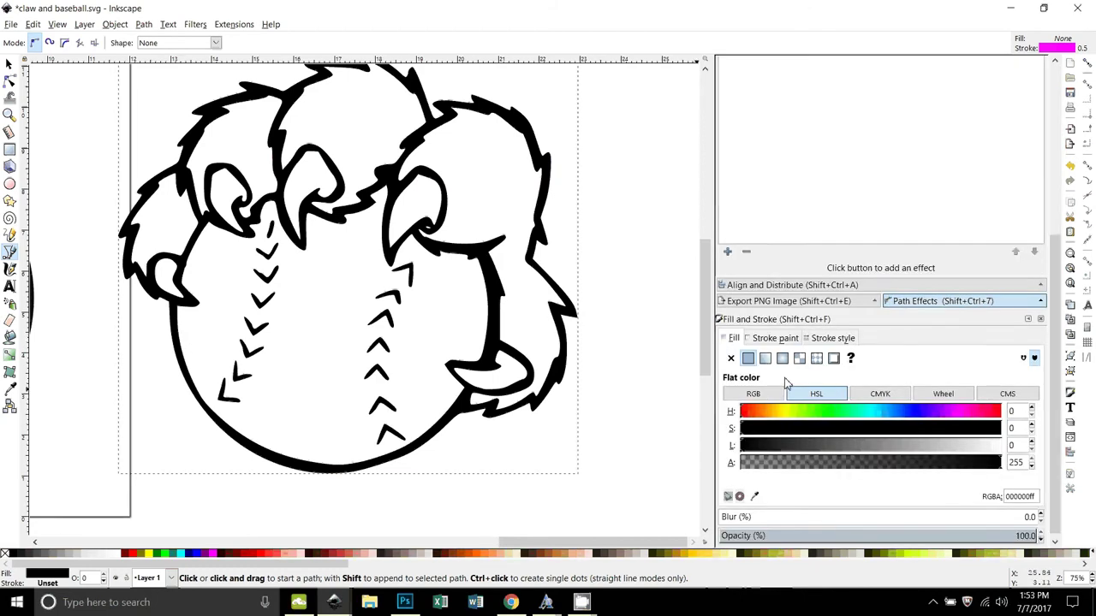
pyautogui.click(786, 335)
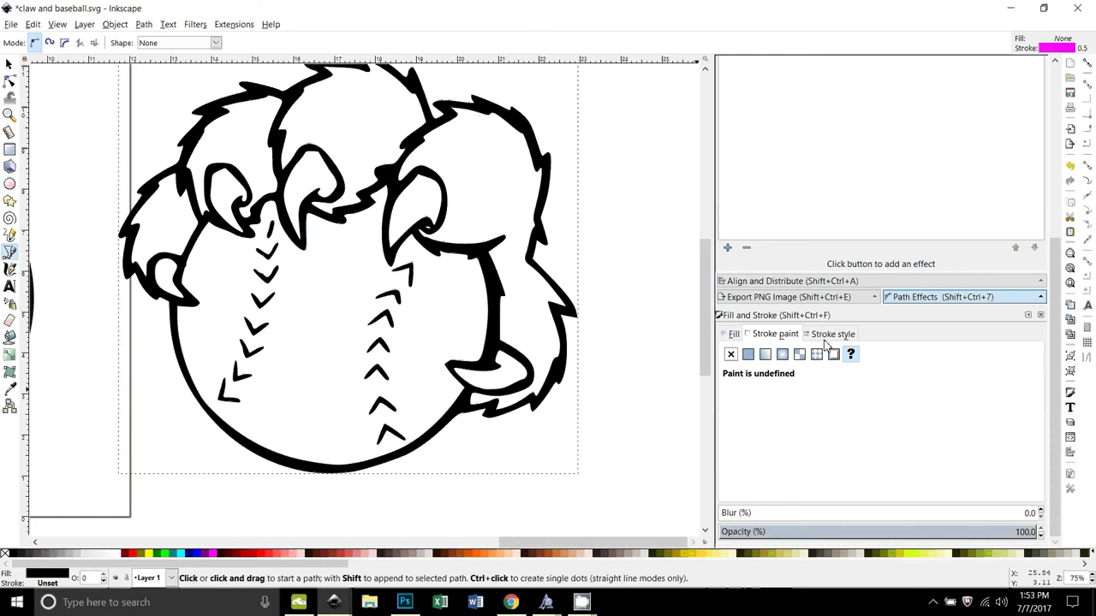
pyautogui.click(827, 336)
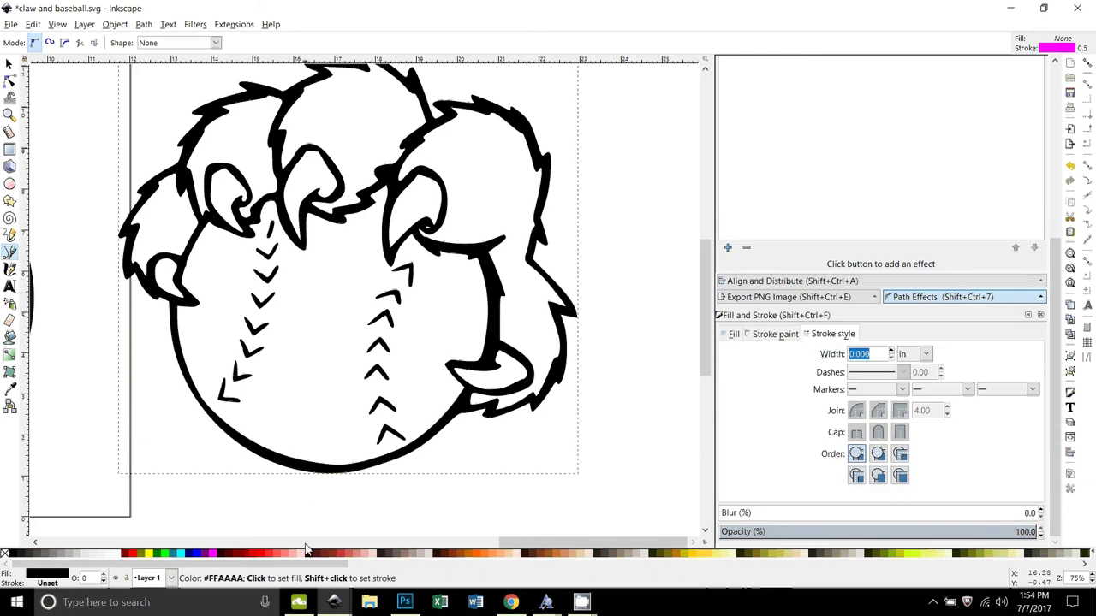
pyautogui.click(773, 334)
pyautogui.click(748, 354)
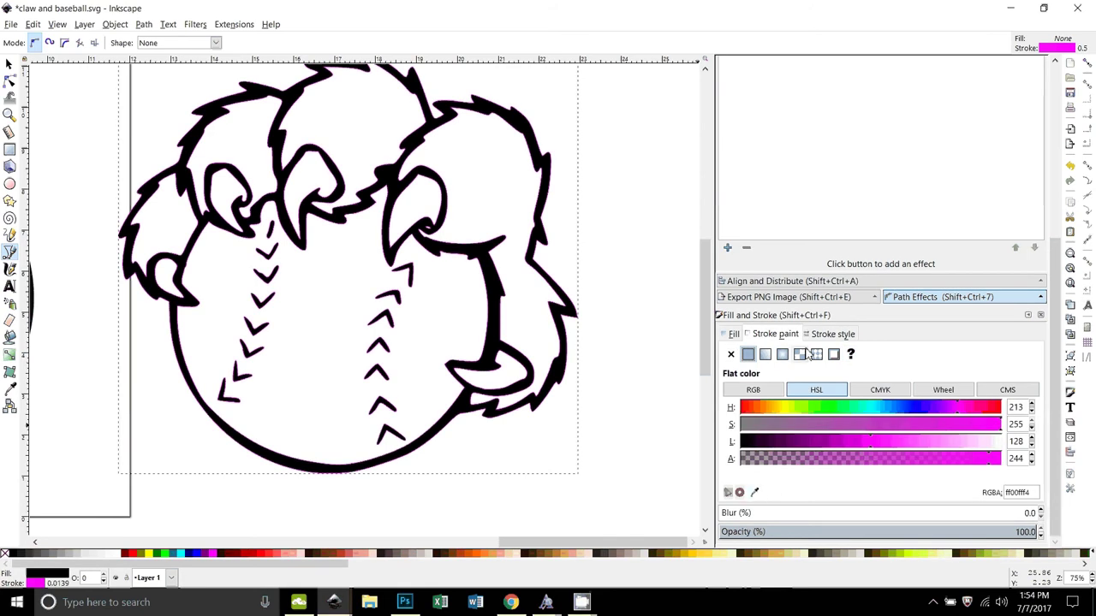
pyautogui.click(830, 334)
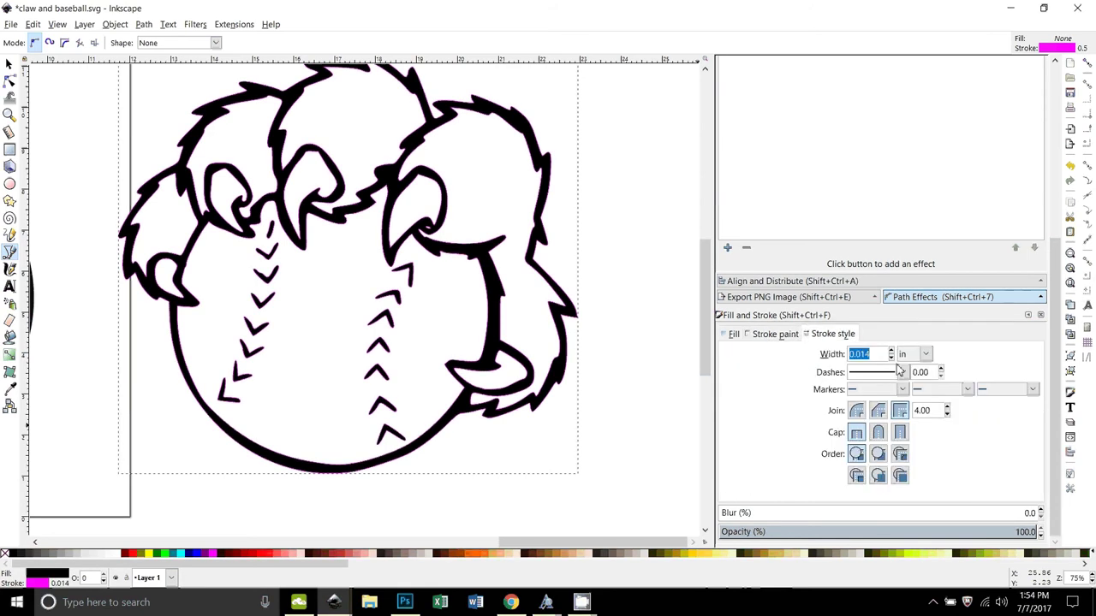
pyautogui.click(925, 354)
pyautogui.click(919, 421)
pyautogui.moveTo(880, 354); pyautogui.dragTo(844, 359)
# - Apply the 1 px stroke width and start an outline along the ball's left side up to the claw tip
pyautogui.write('1')
pyautogui.press('Return')
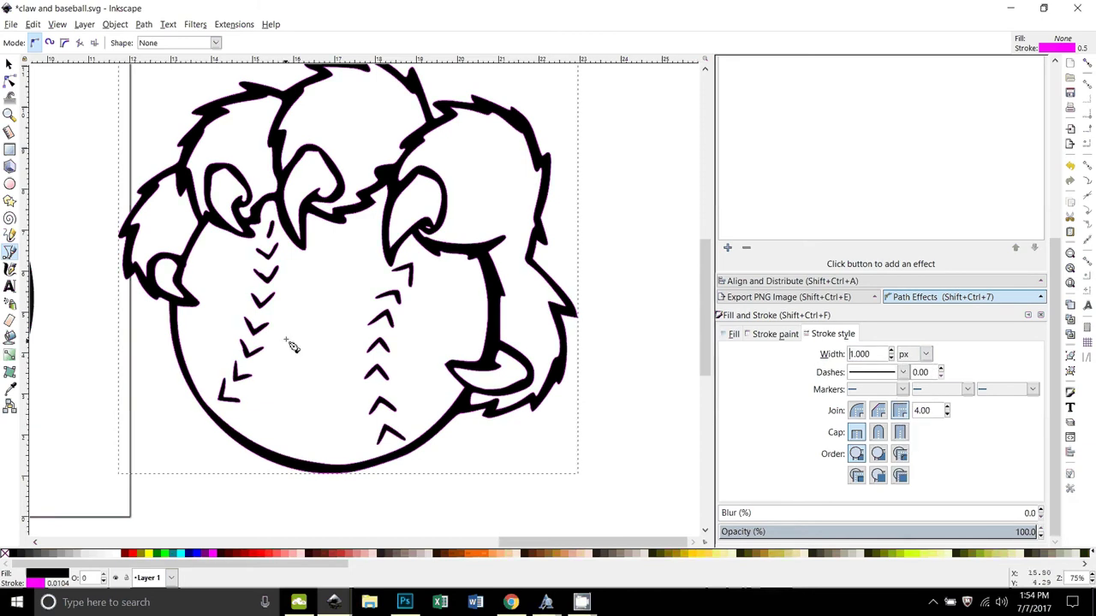
pyautogui.click(168, 305)
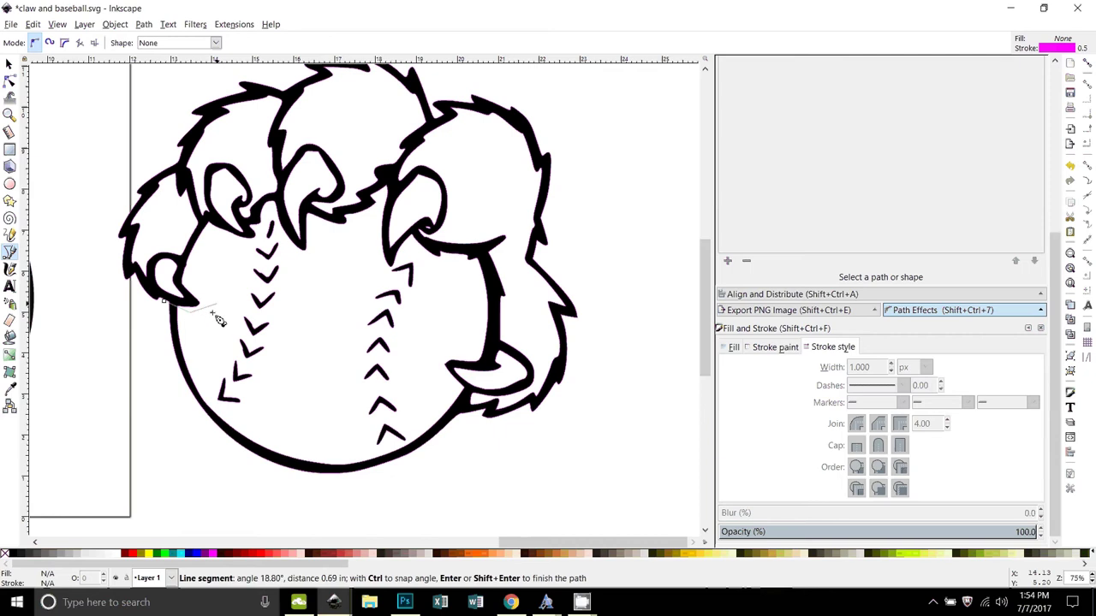
pyautogui.click(222, 305)
pyautogui.click(237, 248)
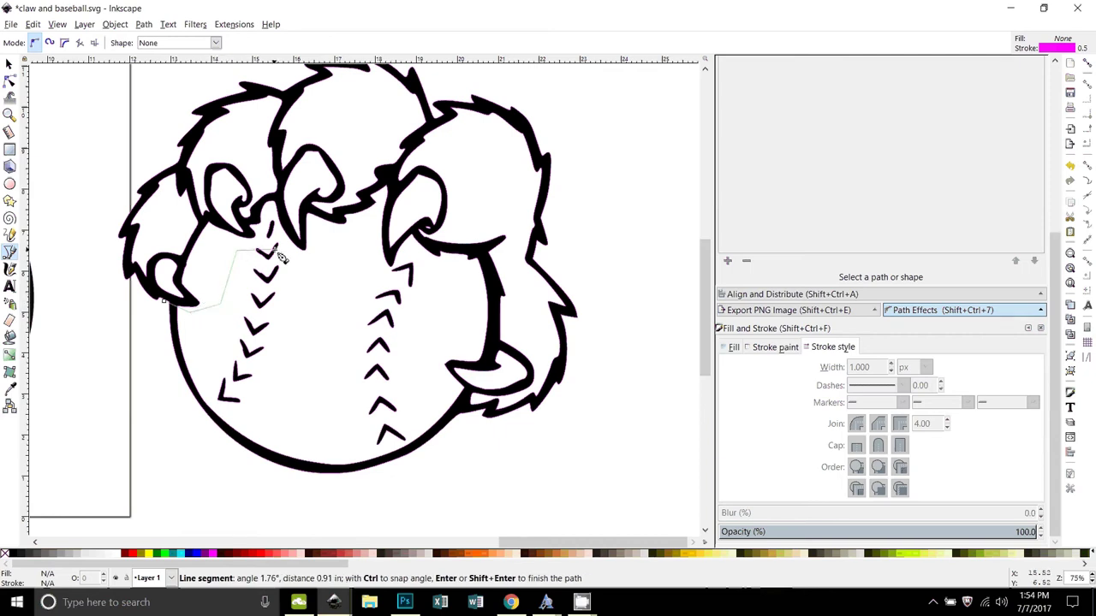
pyautogui.click(269, 216)
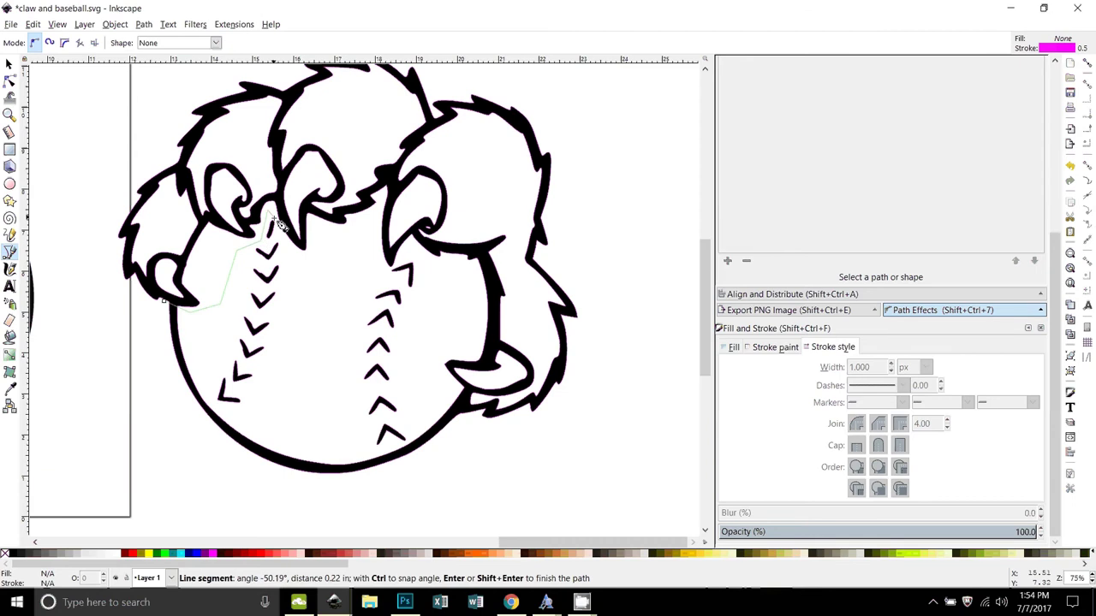
# - Extend the outline between the claw tips and down the claw's right side
pyautogui.click(306, 276)
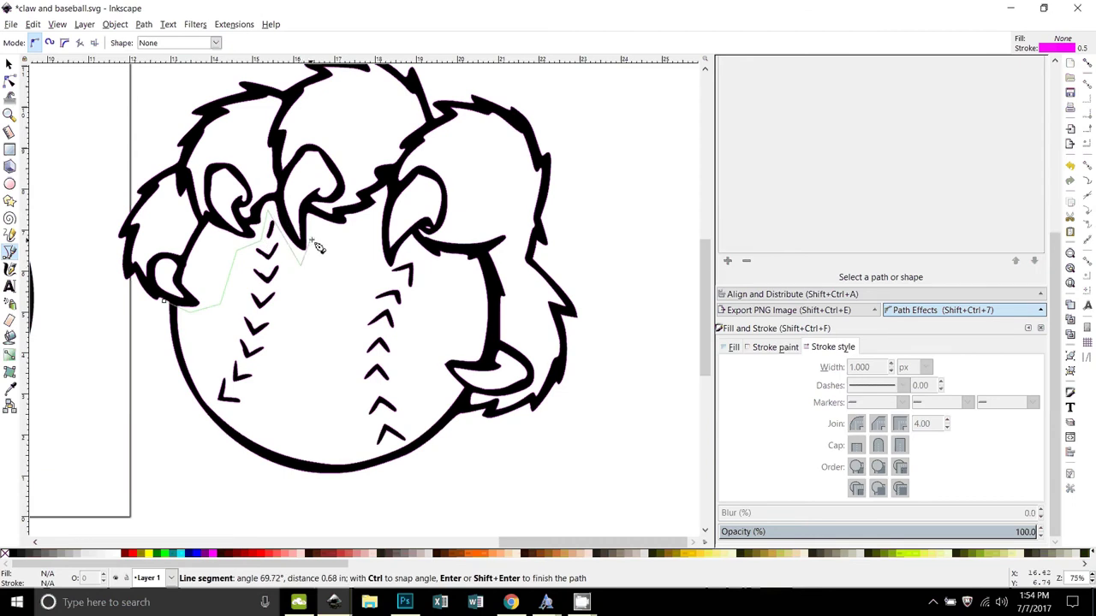
pyautogui.moveTo(314, 237); pyautogui.dragTo(343, 264)
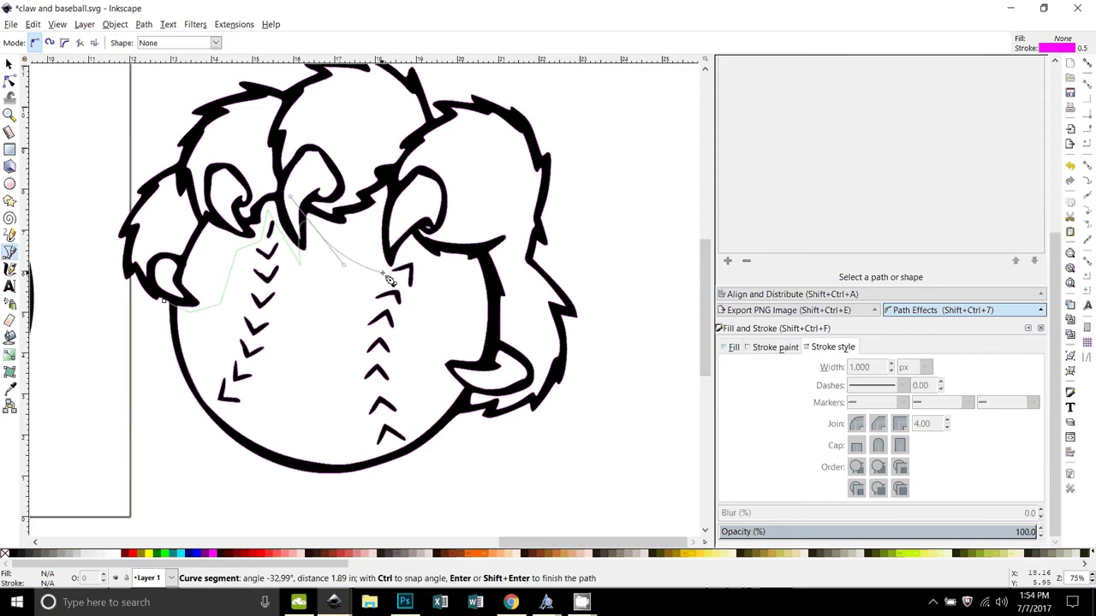
pyautogui.click(389, 279)
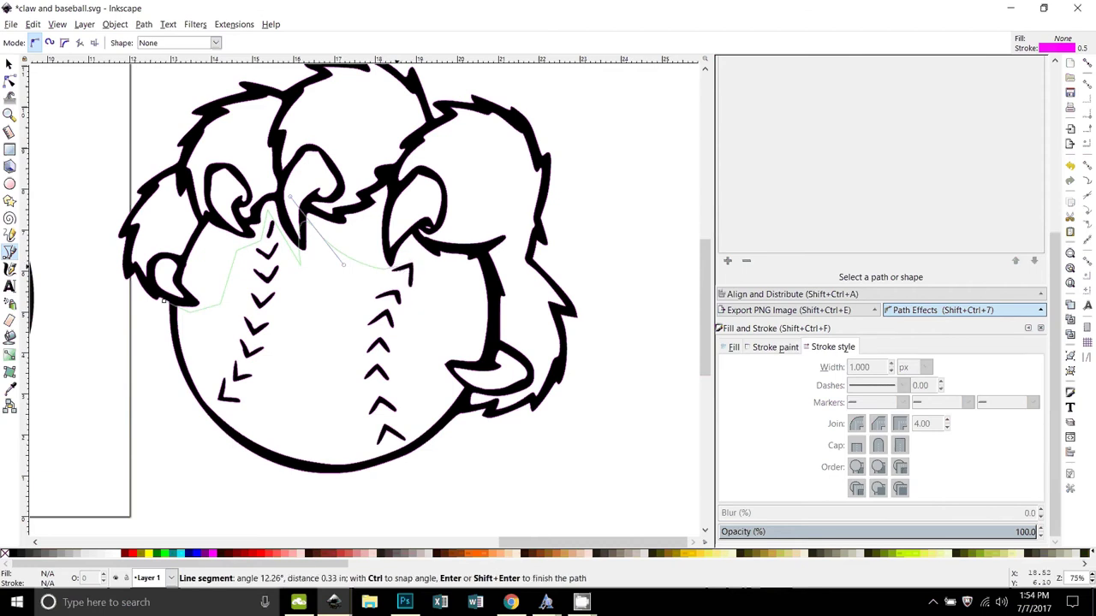
pyautogui.click(414, 257)
pyautogui.click(447, 281)
pyautogui.click(412, 345)
# - Continue the outline around the bottom of the ball and up its left side
pyautogui.click(462, 390)
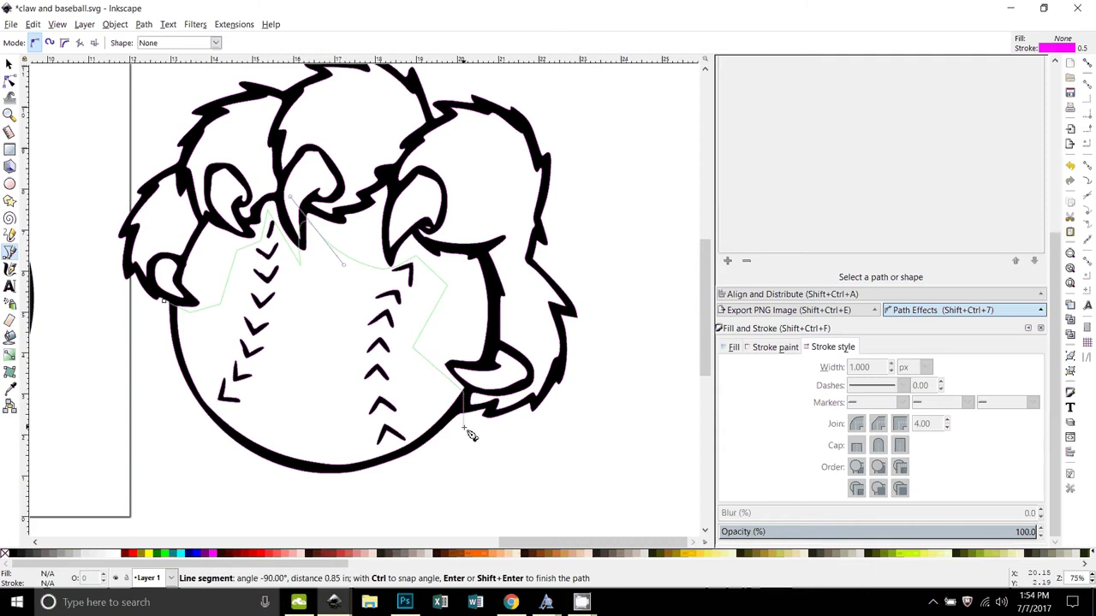
pyautogui.click(462, 424)
pyautogui.click(419, 495)
pyautogui.click(221, 481)
pyautogui.click(163, 364)
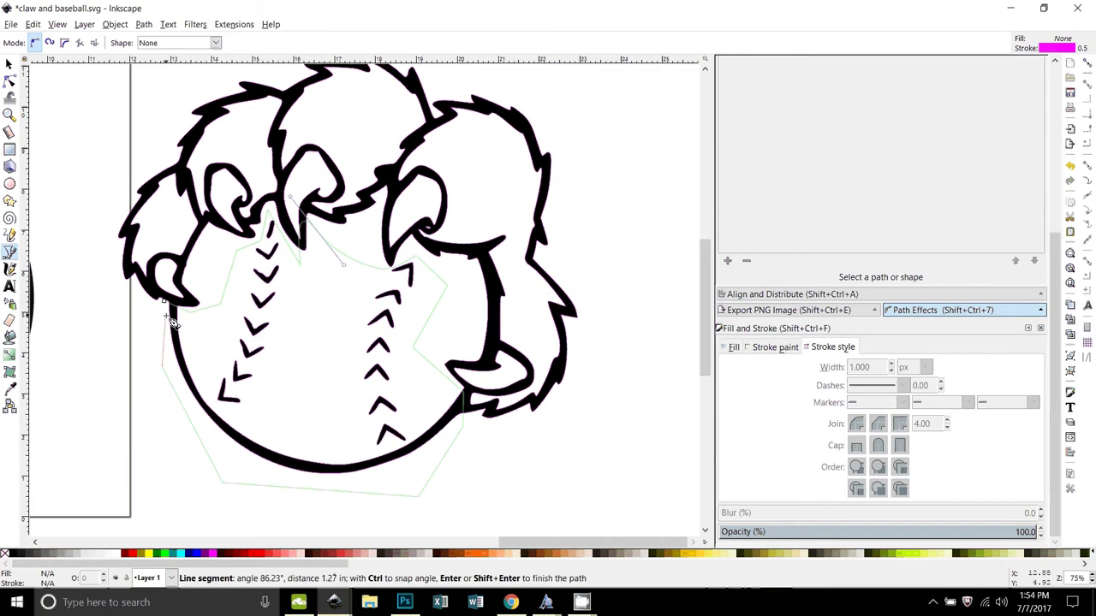
# - Close the outline on its start point and set its stroke width to 2 px
pyautogui.click(169, 307)
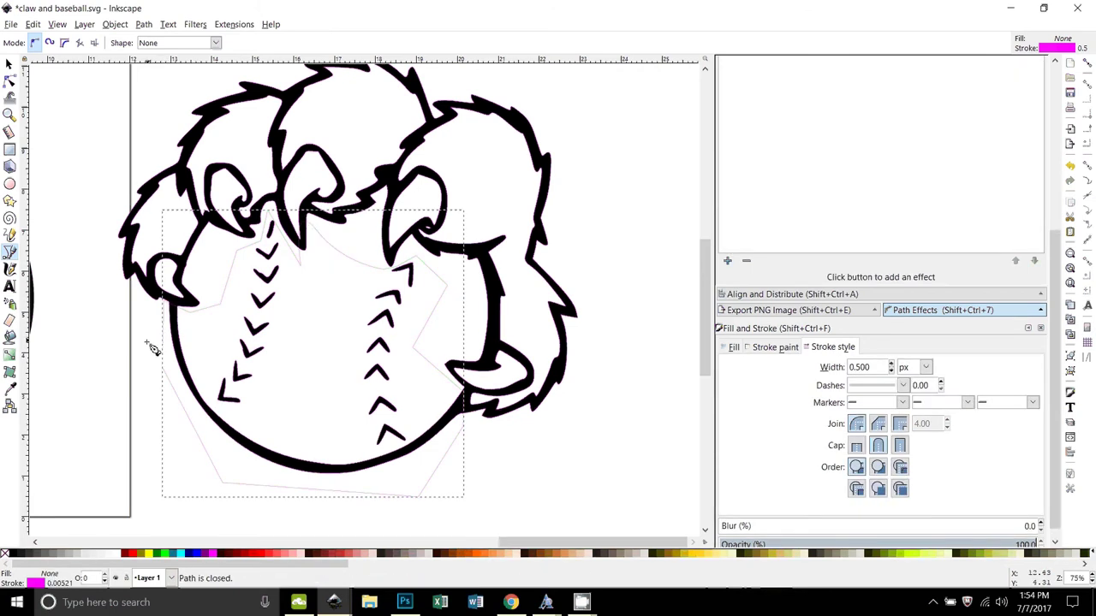
pyautogui.doubleClick(874, 366)
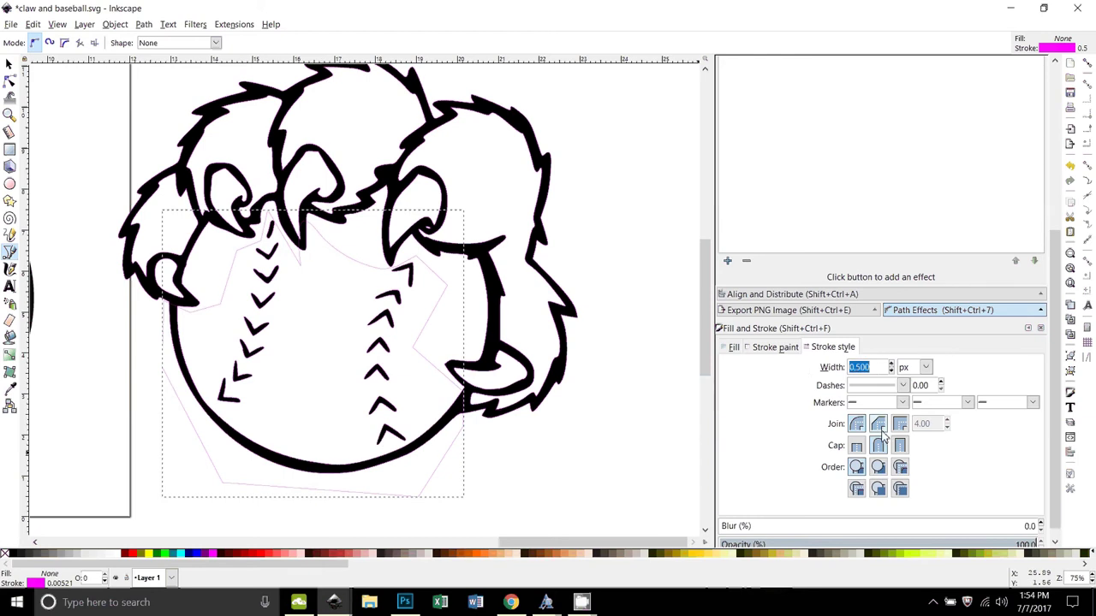
pyautogui.write('1')
pyautogui.press('Return')
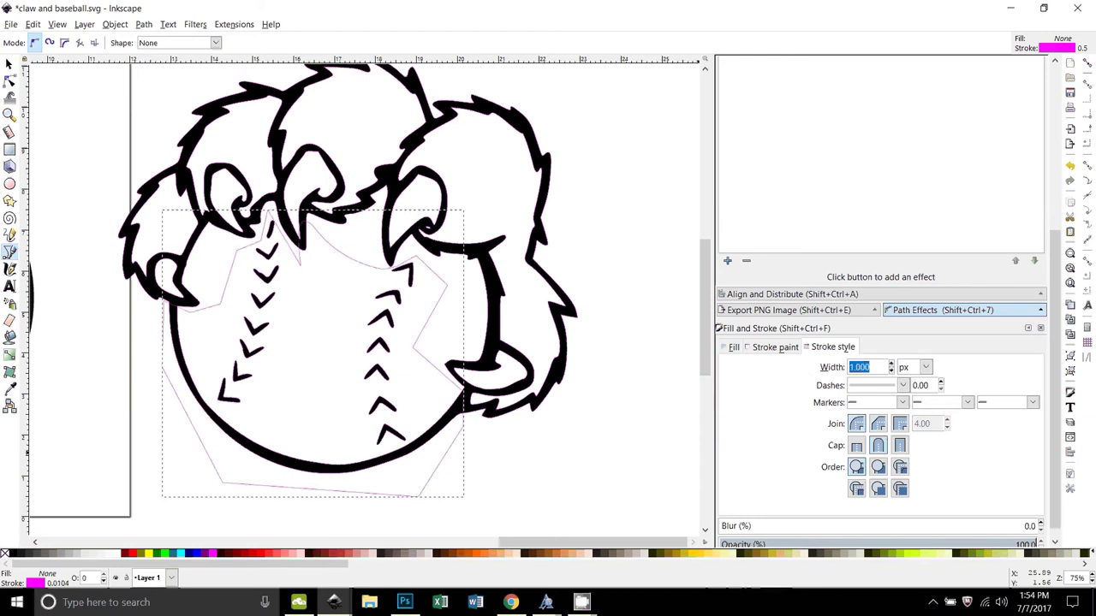
pyautogui.write('2')
pyautogui.press('Return')
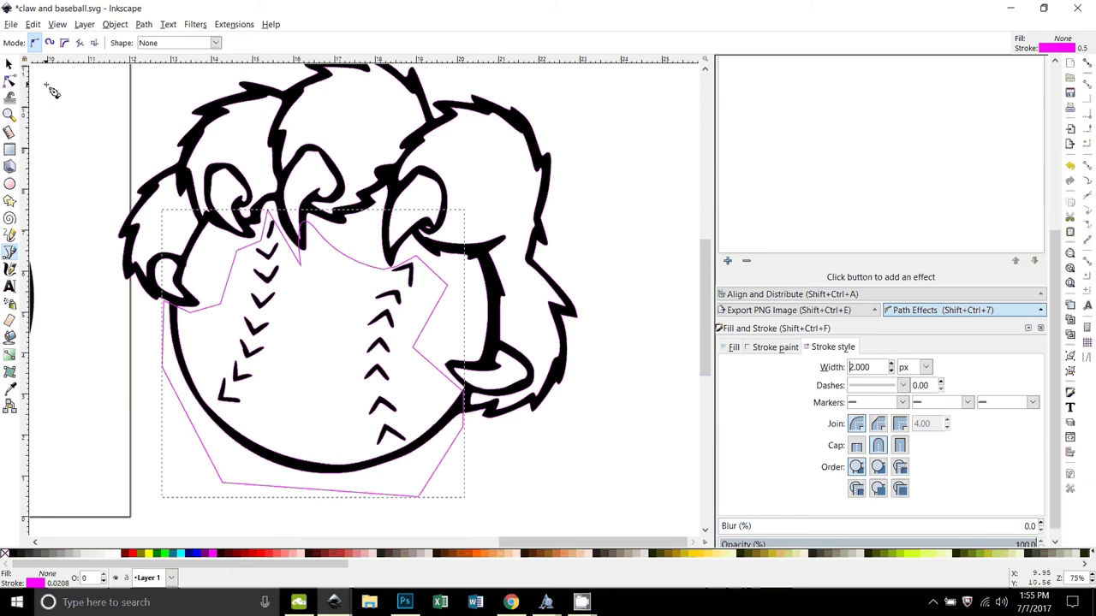
# - With the Node tool, pull the top node down and reshape its curve to follow the claw
pyautogui.click(10, 79)
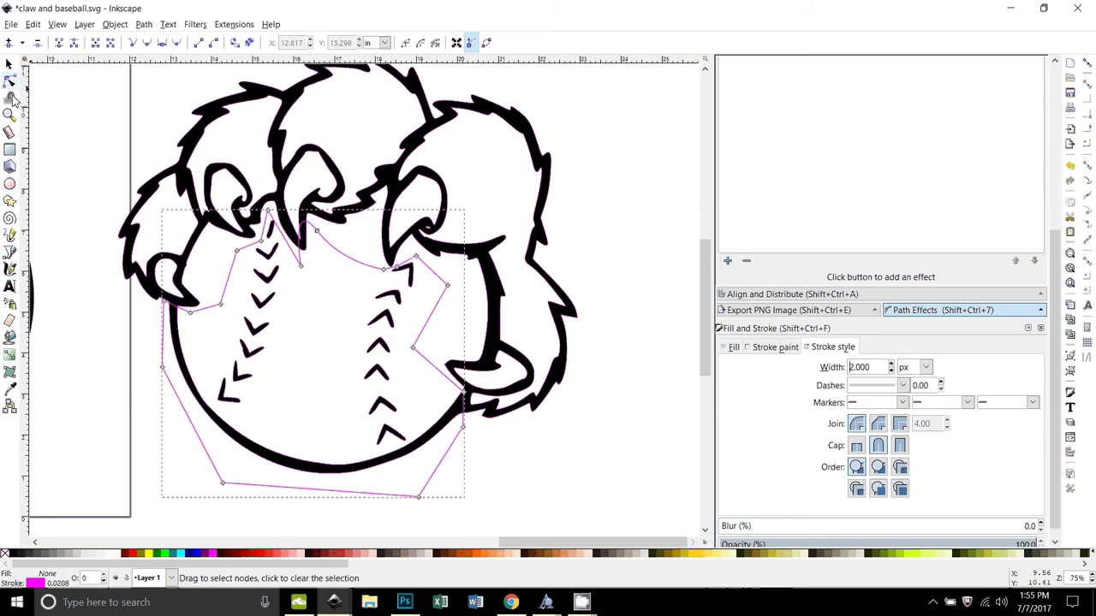
pyautogui.click(316, 232)
pyautogui.moveTo(316, 232); pyautogui.dragTo(308, 261)
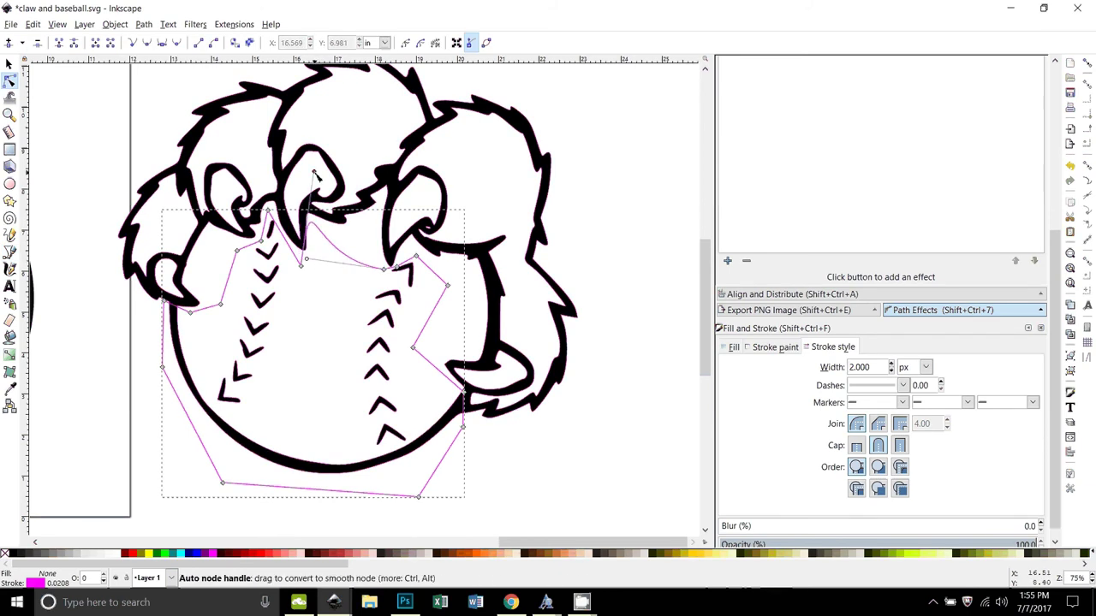
pyautogui.moveTo(314, 172); pyautogui.dragTo(334, 243)
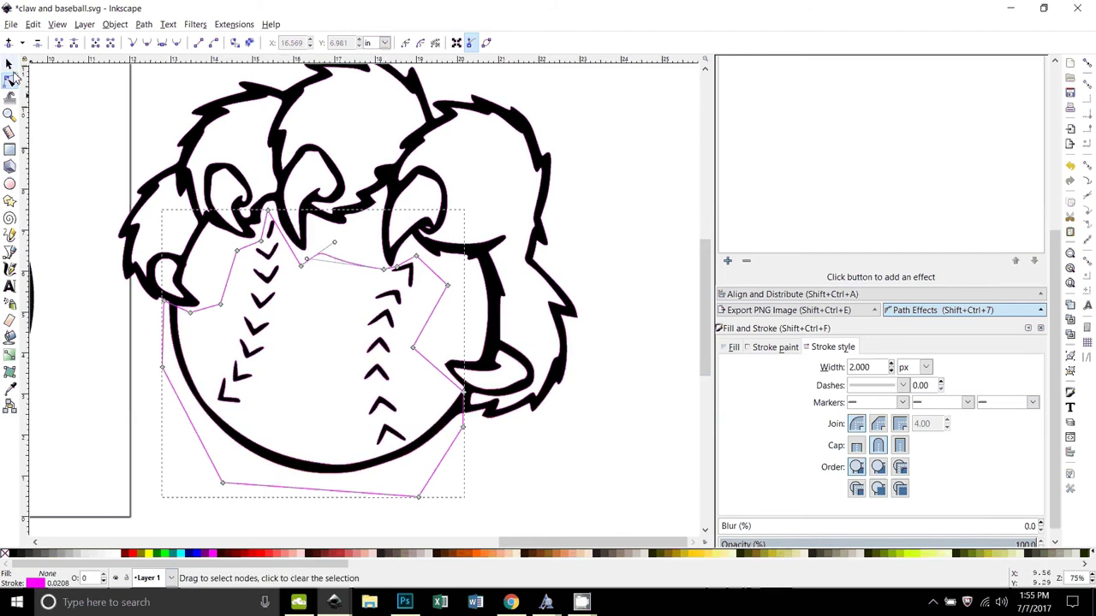
# - Select the outline together with the claw and apply Path > Intersection
pyautogui.click(9, 65)
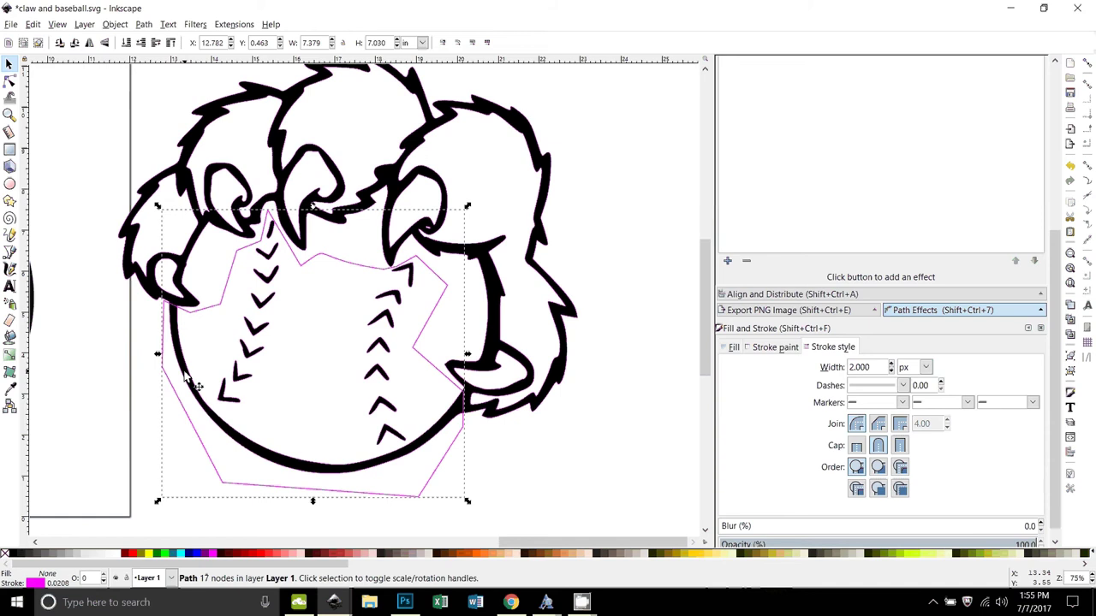
pyautogui.press('shift')
pyautogui.keyDown('shift'); pyautogui.click(236, 107); pyautogui.keyUp('shift')
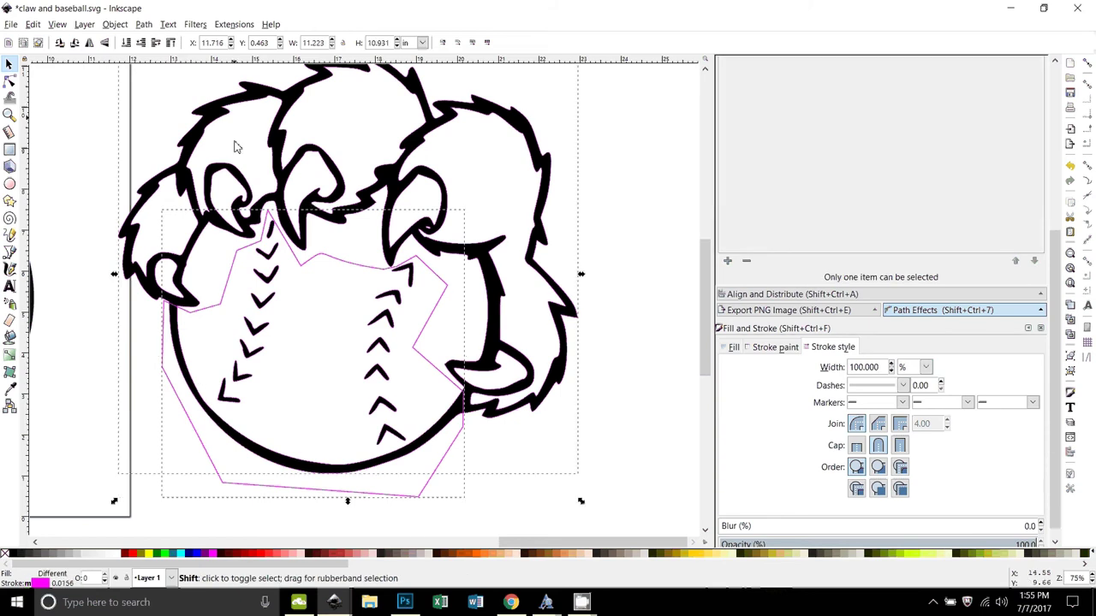
pyautogui.scroll(1, 527, 428)
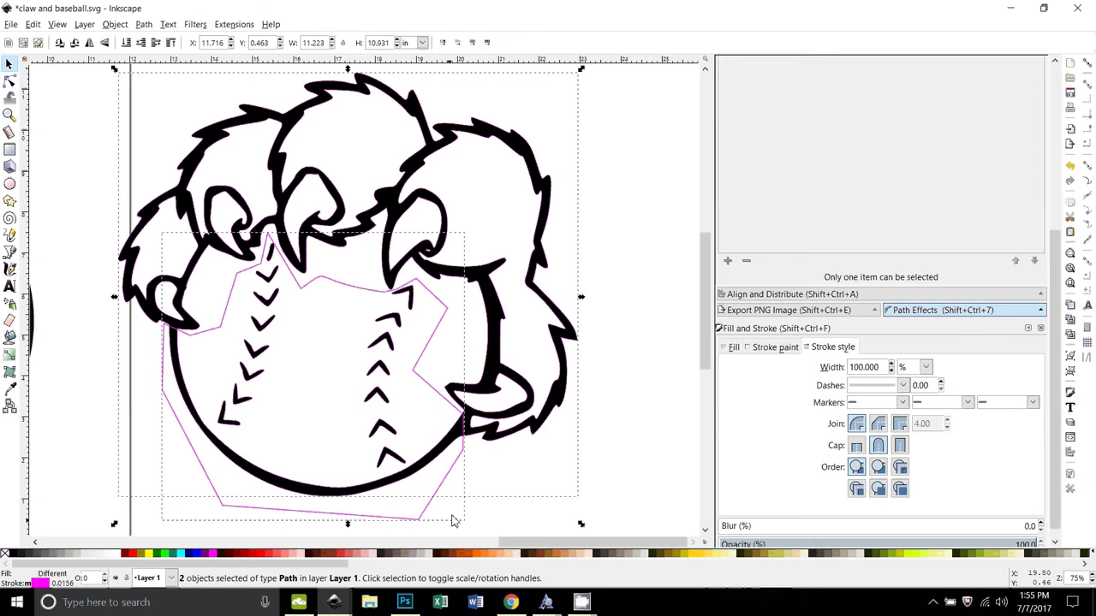
pyautogui.click(144, 24)
pyautogui.click(171, 128)
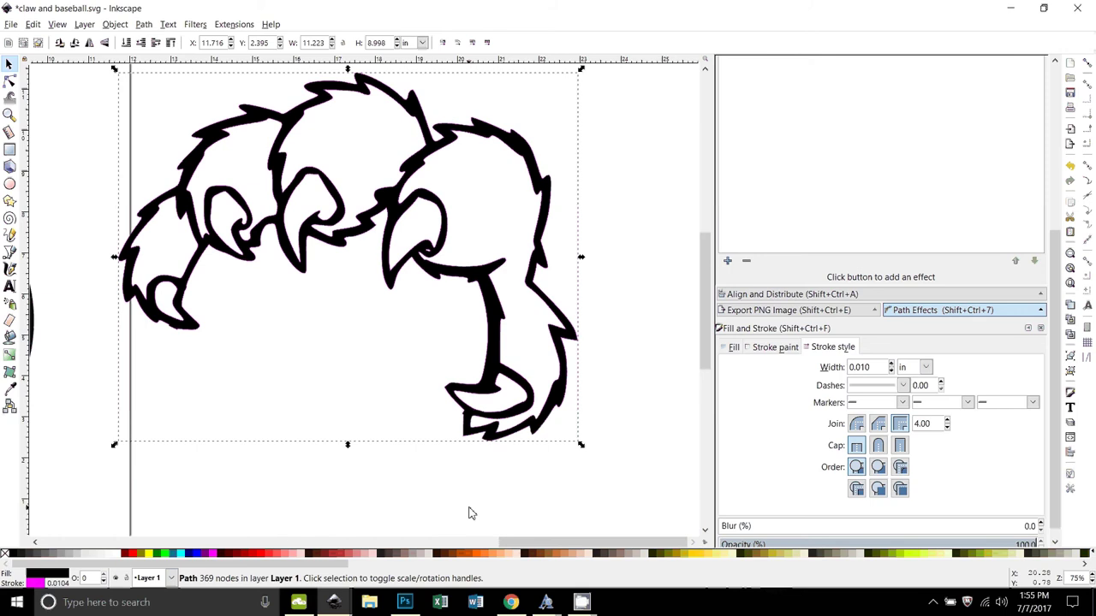
# - Drag the trimmed claw from its spot onto the baseball drawing
pyautogui.press('-')
pyautogui.press('-')
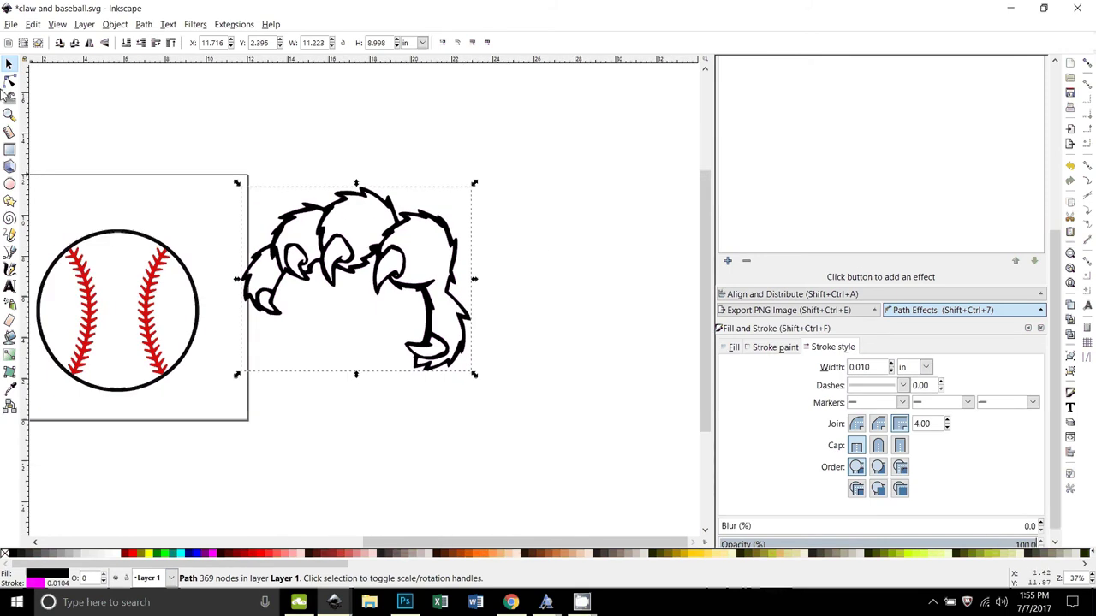
pyautogui.moveTo(311, 259); pyautogui.dragTo(307, 260)
pyautogui.click(287, 223)
pyautogui.moveTo(287, 223); pyautogui.dragTo(92, 219)
pyautogui.hscroll(-6, 188, 332)
pyautogui.scroll(1, 188, 332)
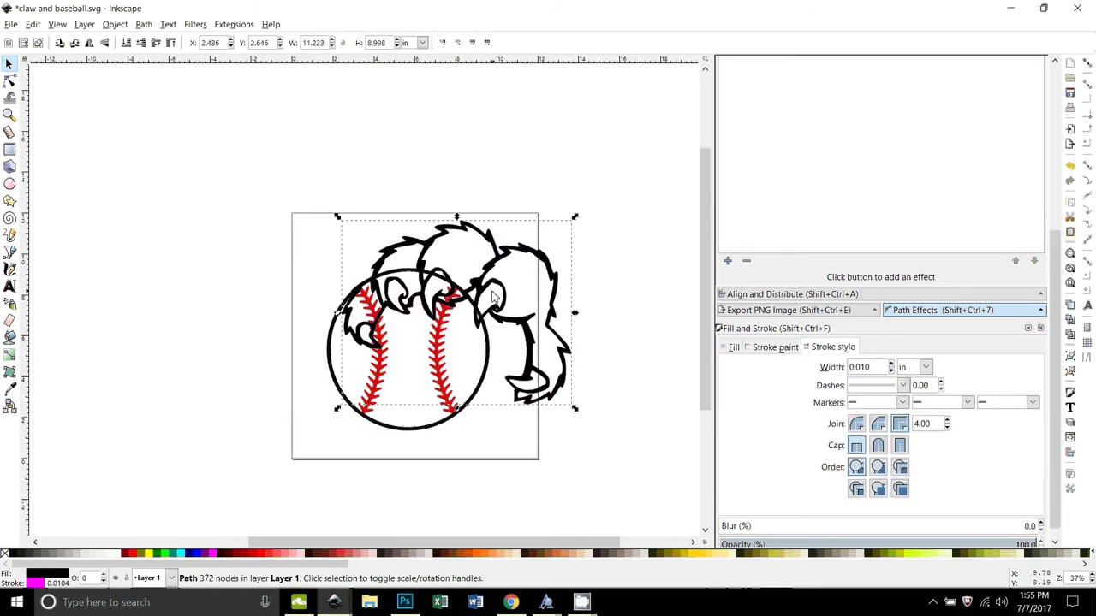
pyautogui.press('Escape')
pyautogui.moveTo(481, 274); pyautogui.dragTo(433, 256)
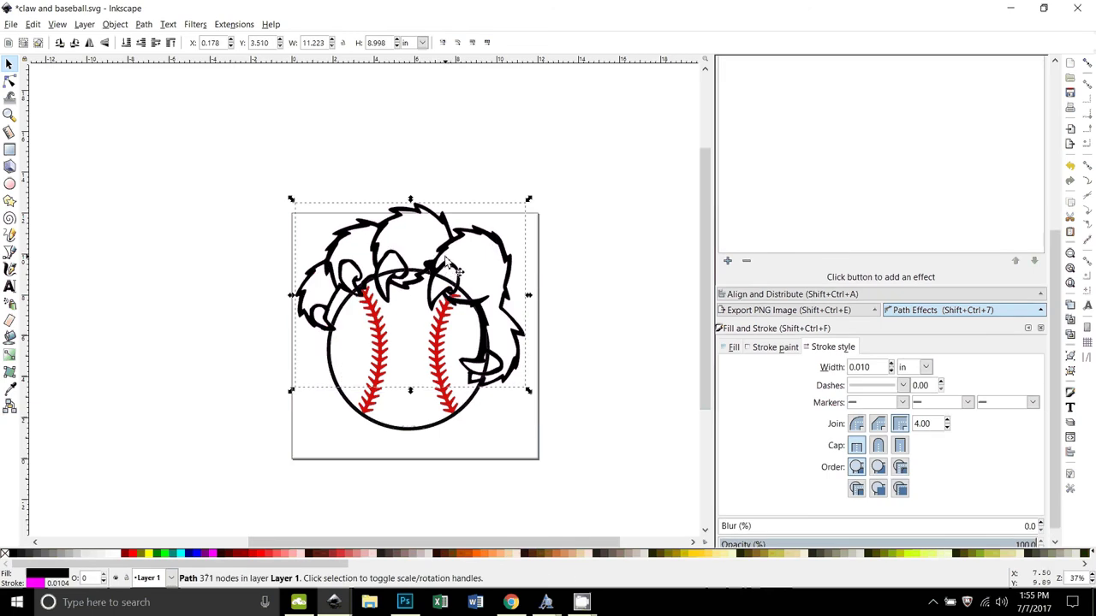
pyautogui.moveTo(458, 274); pyautogui.dragTo(469, 281)
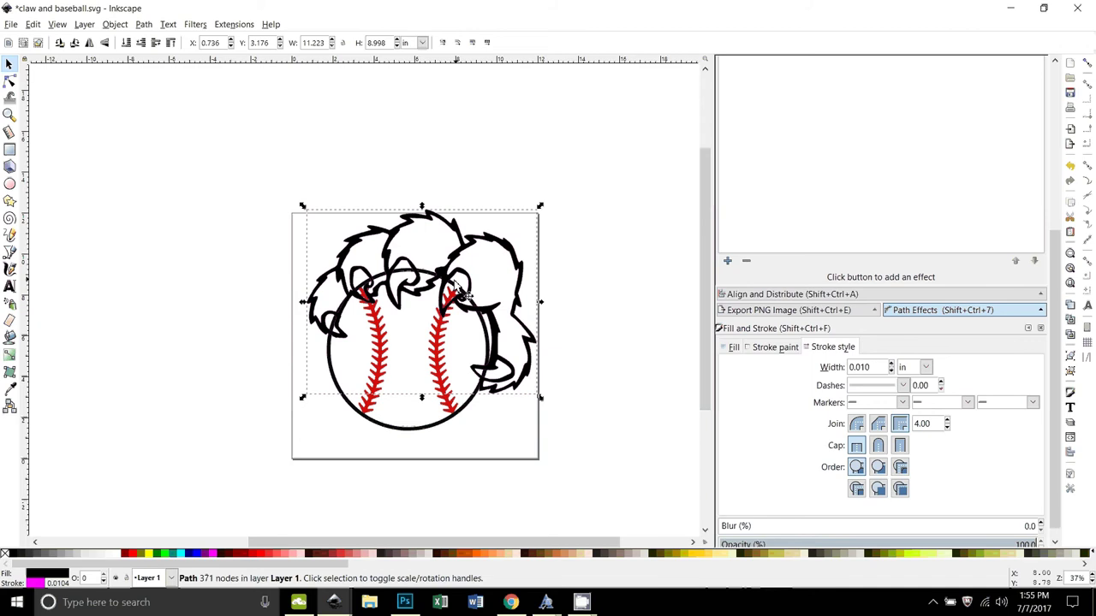
# - Fine-tune the claw over the ball with arrow-key nudges, ending at X 0.465, Y 2.821 in
pyautogui.press('3')
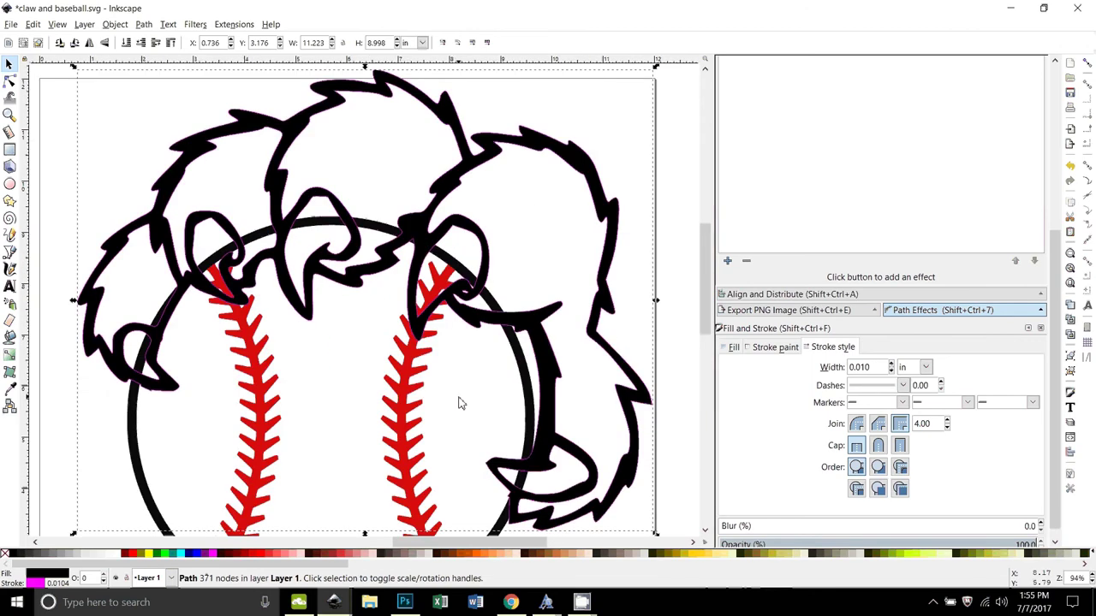
pyautogui.scroll(-1, 460, 419)
pyautogui.press('Up')
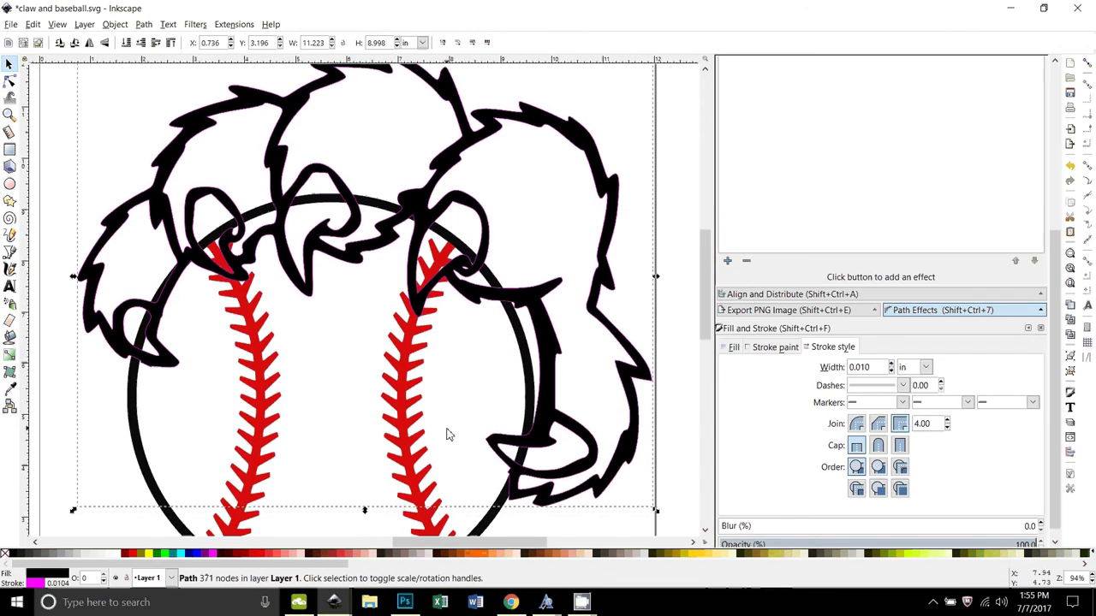
pyautogui.press('Up')
pyautogui.press('Up')
pyautogui.press('Up')
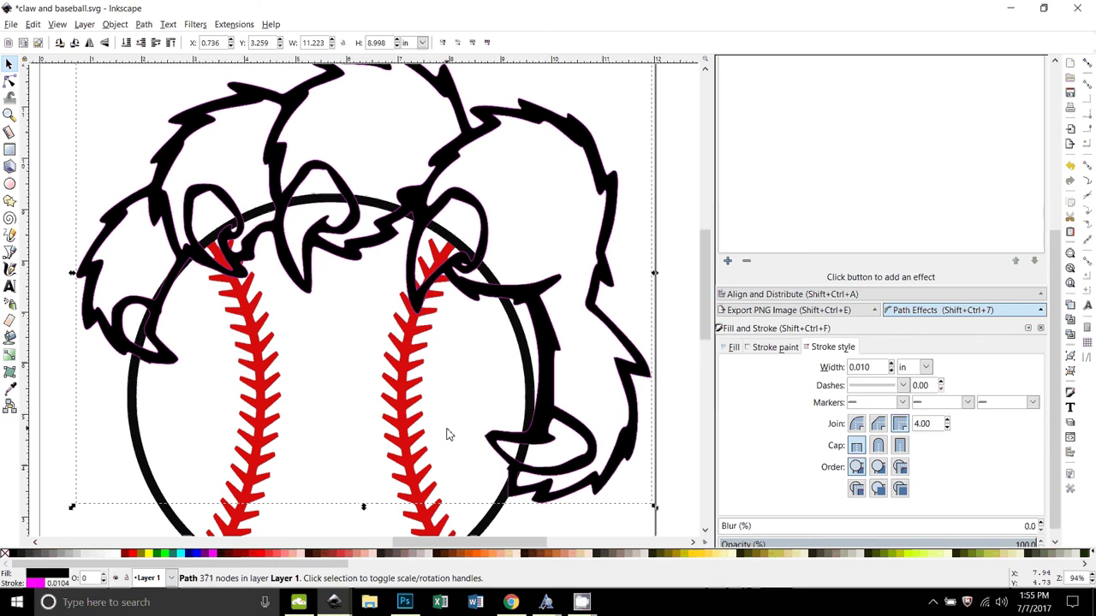
pyautogui.press('Left')
pyautogui.press('Left')
pyautogui.press('Left')
pyautogui.press('Left')
pyautogui.press('Left')
pyautogui.press('Left')
pyautogui.press('Left')
pyautogui.press('Left')
pyautogui.press('Left')
pyautogui.press('Down')
pyautogui.press('Down')
pyautogui.press('Down')
pyautogui.press('Down')
pyautogui.press('Down')
pyautogui.press('Down')
pyautogui.press('Down')
pyautogui.press('Down')
pyautogui.press('Down')
pyautogui.press('Down')
pyautogui.press('Down')
pyautogui.press('Down')
pyautogui.press('Down')
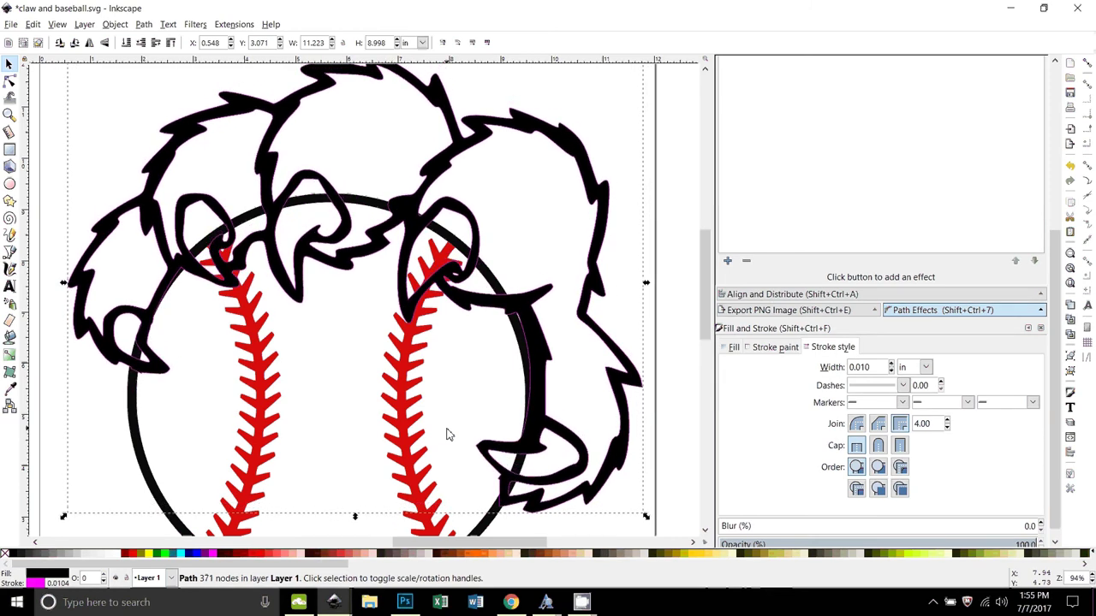
pyautogui.press('Down')
pyautogui.press('Down')
pyautogui.press('Down')
pyautogui.press('Down')
pyautogui.press('Down')
pyautogui.press('Down')
pyautogui.press('Down')
pyautogui.press('Down')
pyautogui.hotkey('ctrl', 'z')
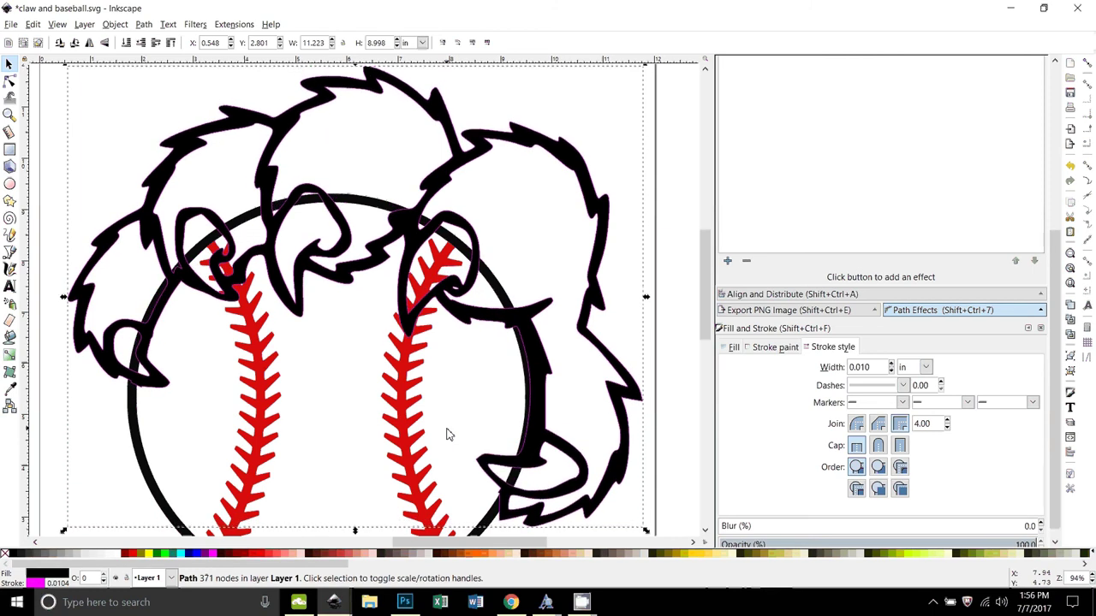
pyautogui.hotkey('ctrl', 'shift', 'z')
pyautogui.press('Left')
pyautogui.press('Left')
pyautogui.press('Left')
pyautogui.press('Left')
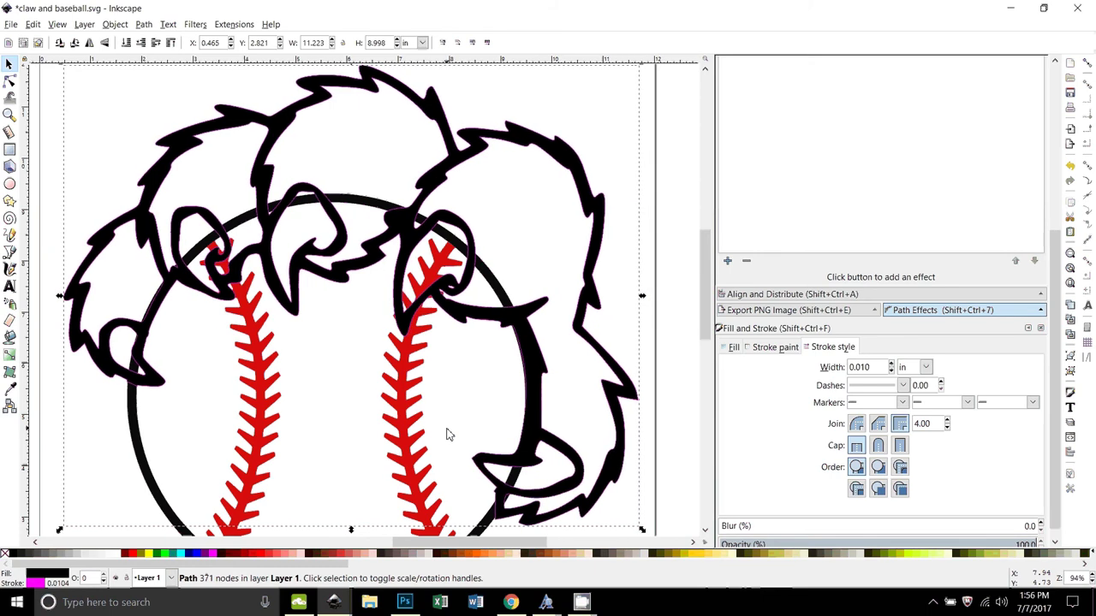
pyautogui.press('-')
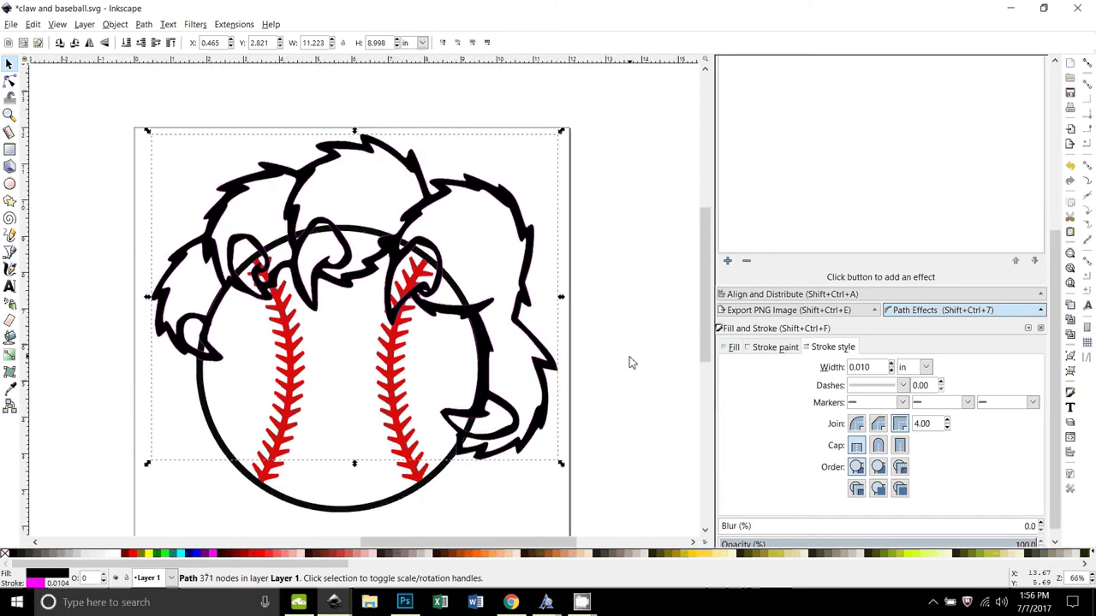
# - Select both red stitching paths and rotate them to tilt diagonally across the ball
pyautogui.click(573, 487)
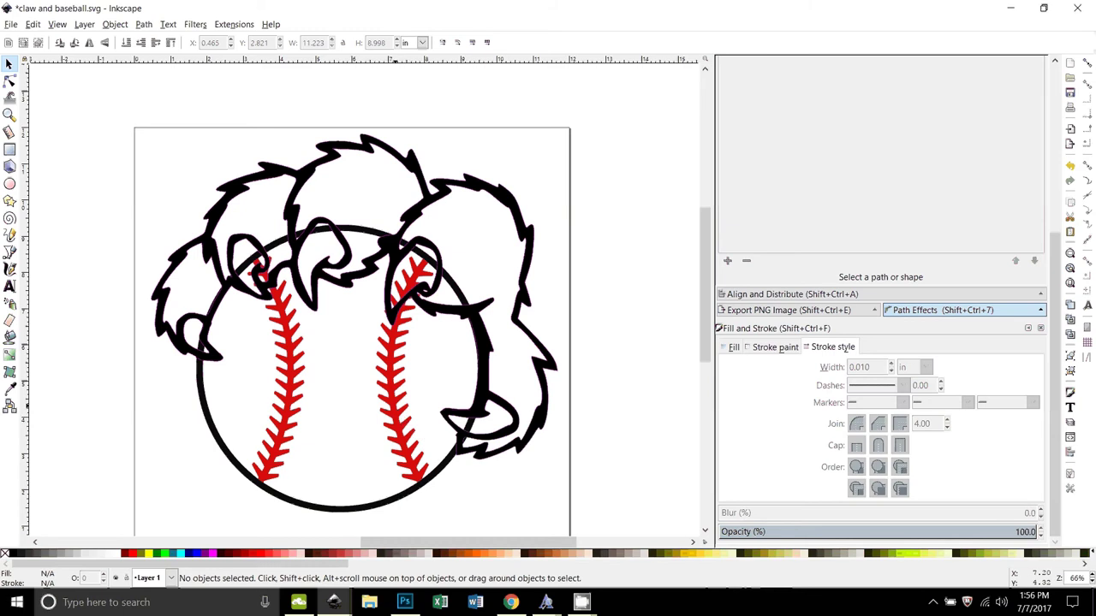
pyautogui.click(411, 425)
pyautogui.keyDown('shift'); pyautogui.click(453, 419); pyautogui.keyUp('shift')
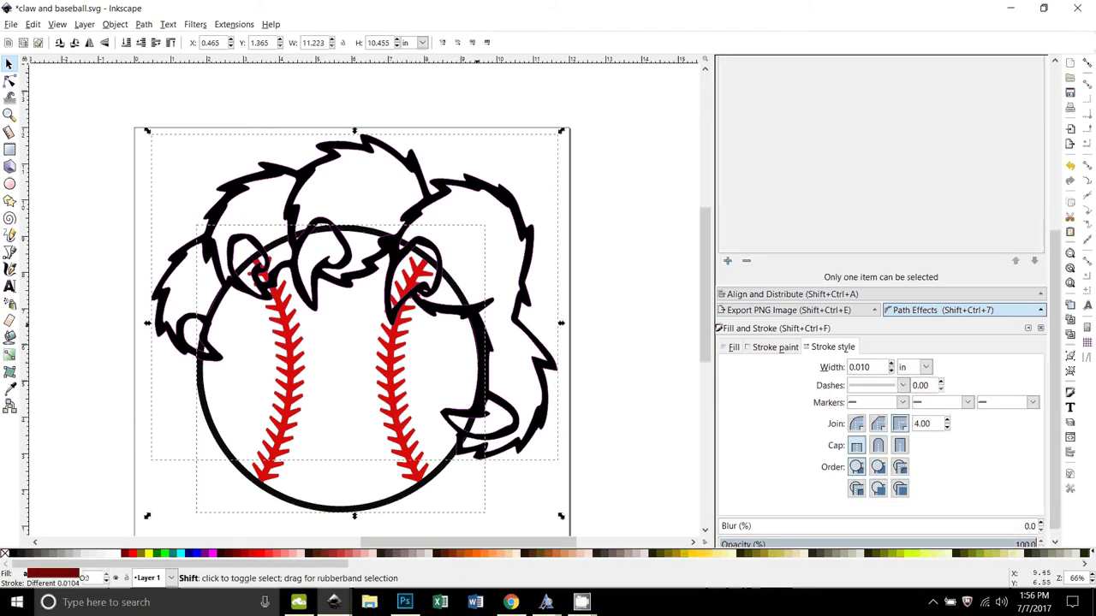
pyautogui.click(407, 442)
pyautogui.click(169, 495)
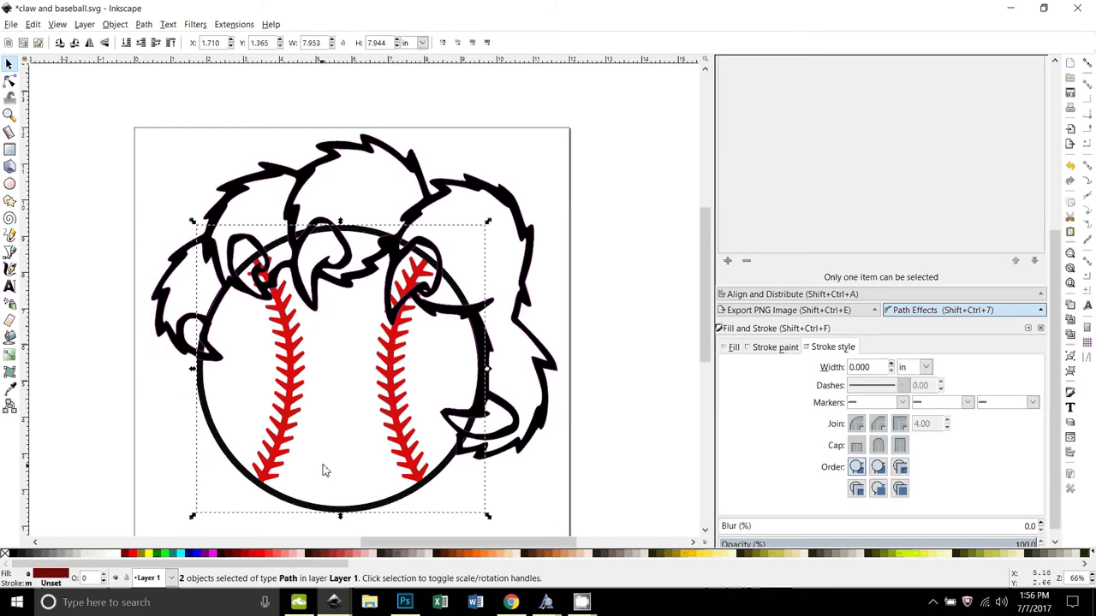
pyautogui.click(291, 414)
pyautogui.moveTo(487, 220); pyautogui.dragTo(538, 330)
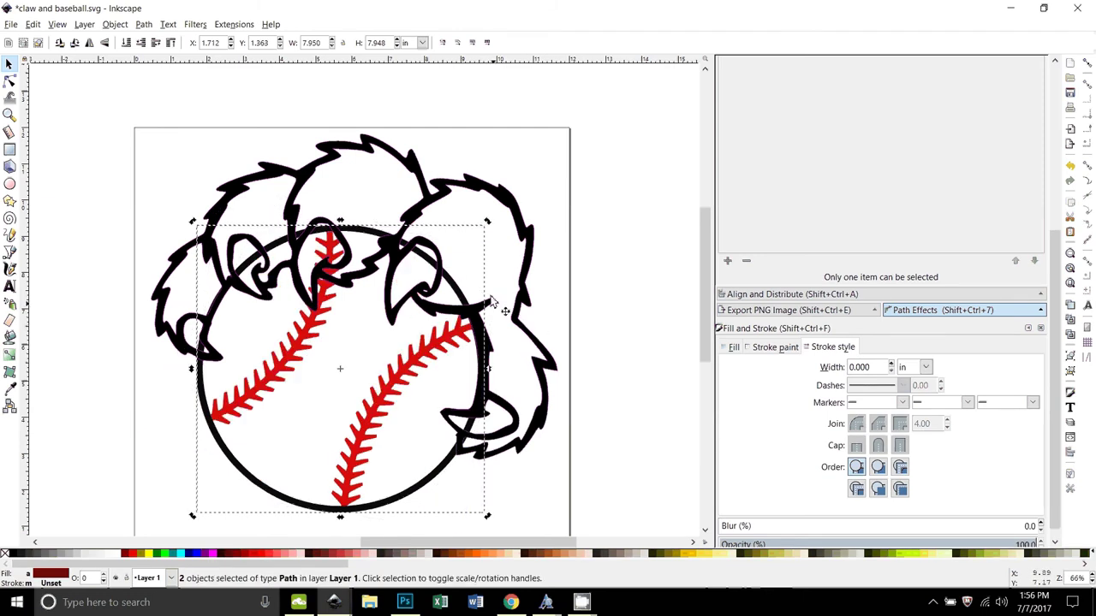
pyautogui.moveTo(489, 226); pyautogui.dragTo(492, 260)
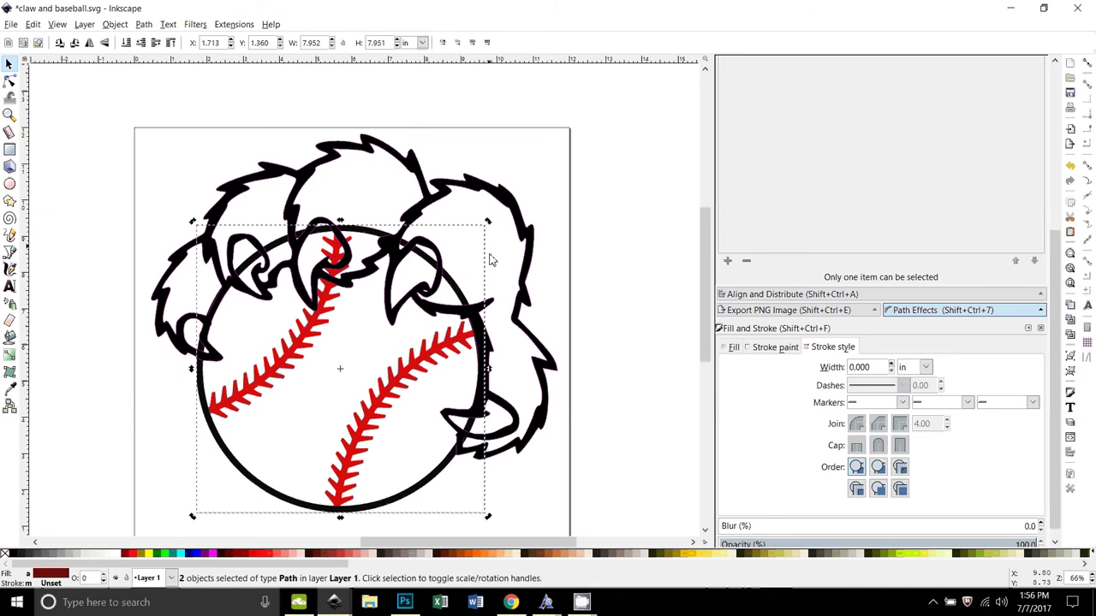
pyautogui.click(623, 399)
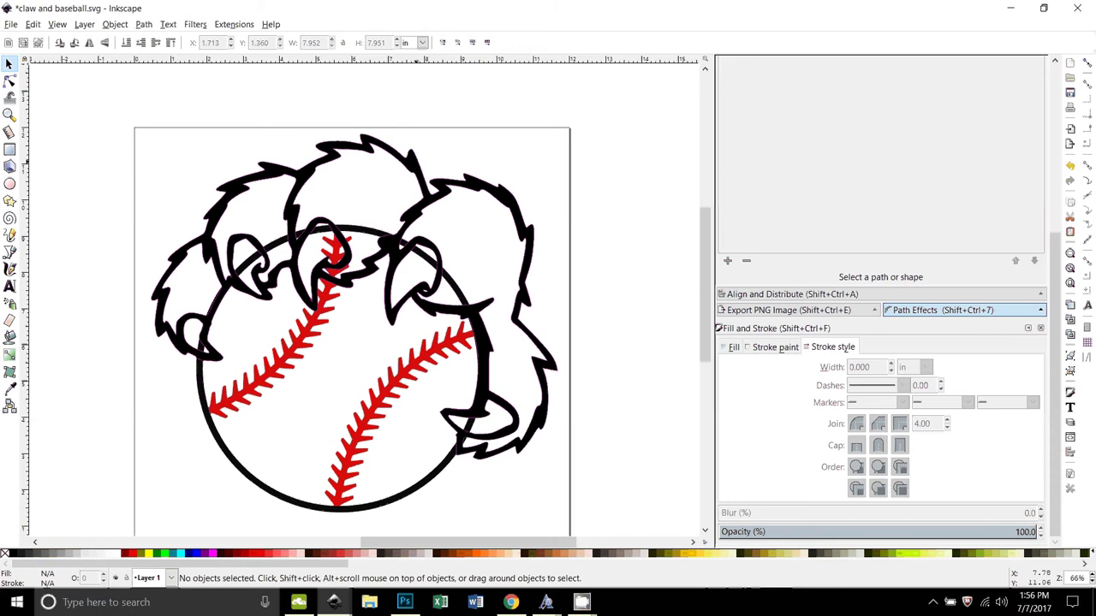
# - Select the claw outline and try a horizontal move, cancelling it back in place
pyautogui.click(427, 173)
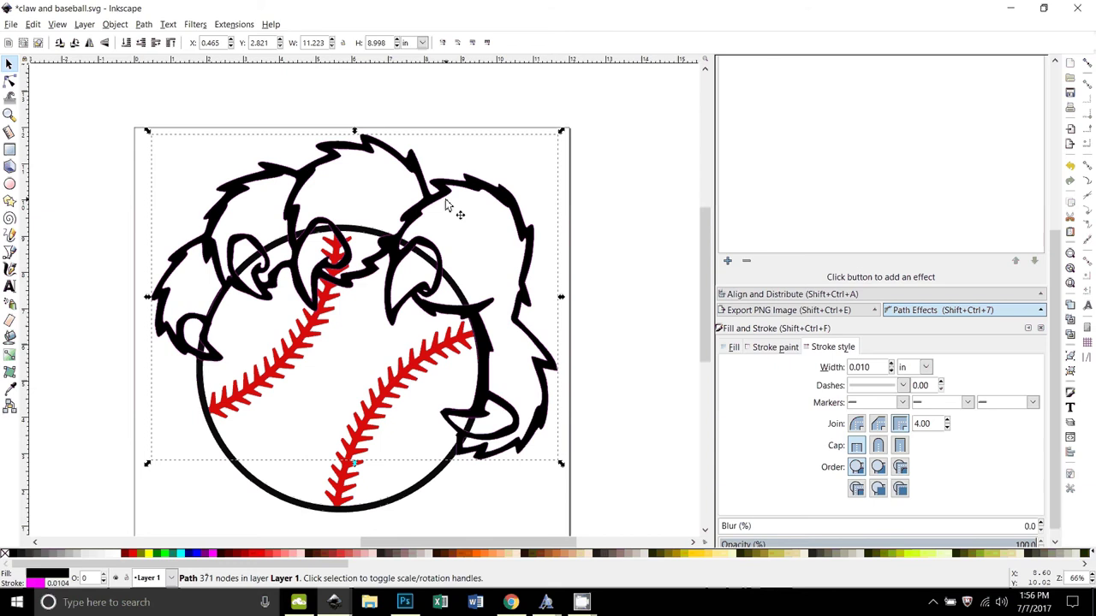
pyautogui.press('ctrl')
pyautogui.moveTo(464, 187); pyautogui.dragTo(656, 245)
pyautogui.press('space')
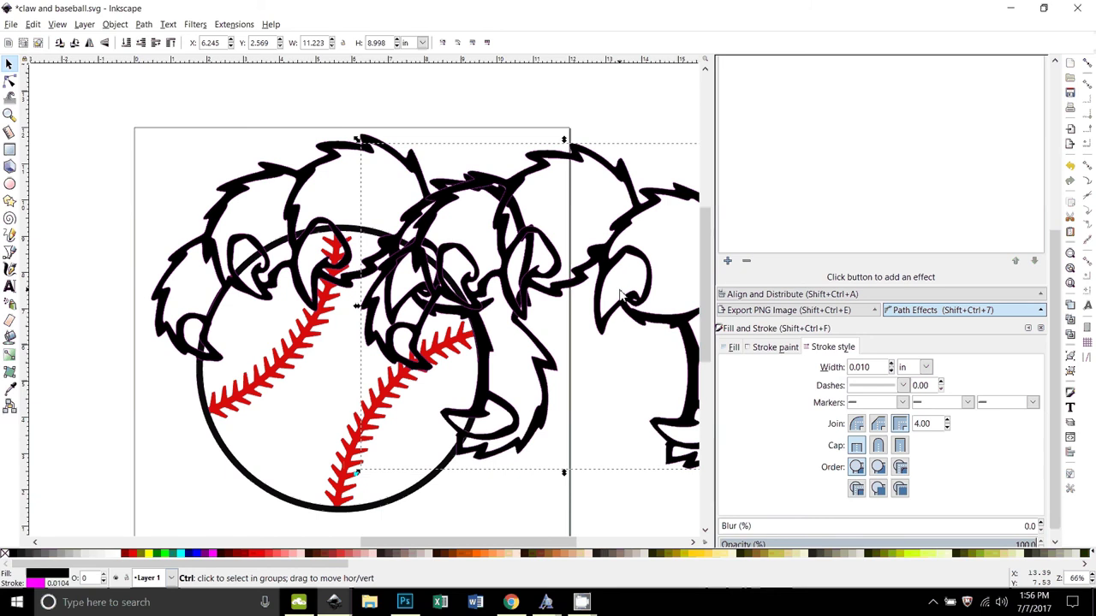
pyautogui.press('Escape')
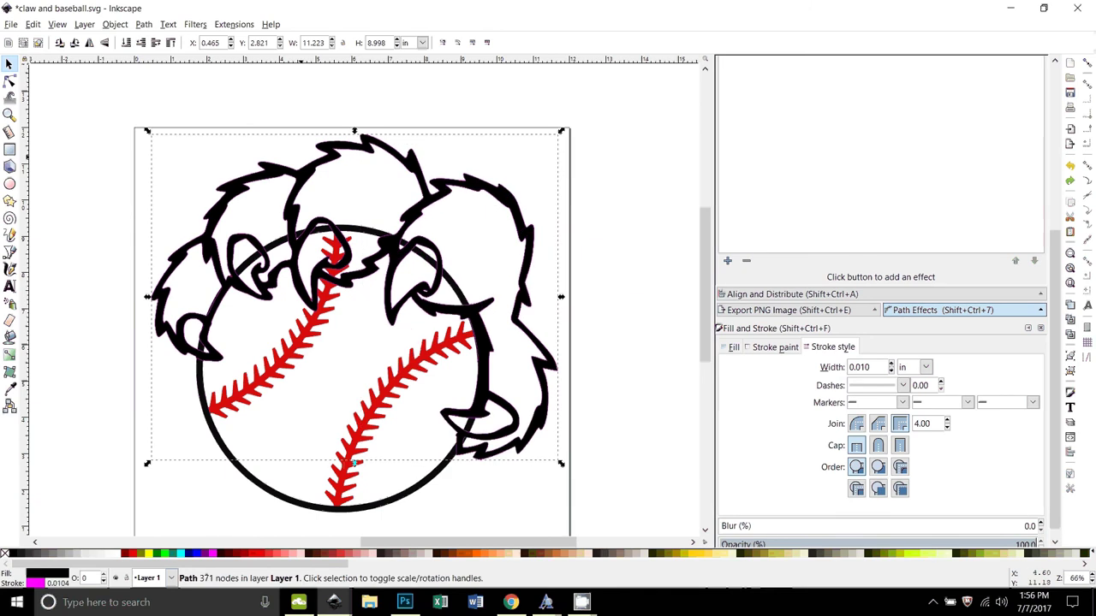
# - Apply Break Apart then Exclusion to make one solid black claw, test-moving and undoing it
pyautogui.click(143, 24)
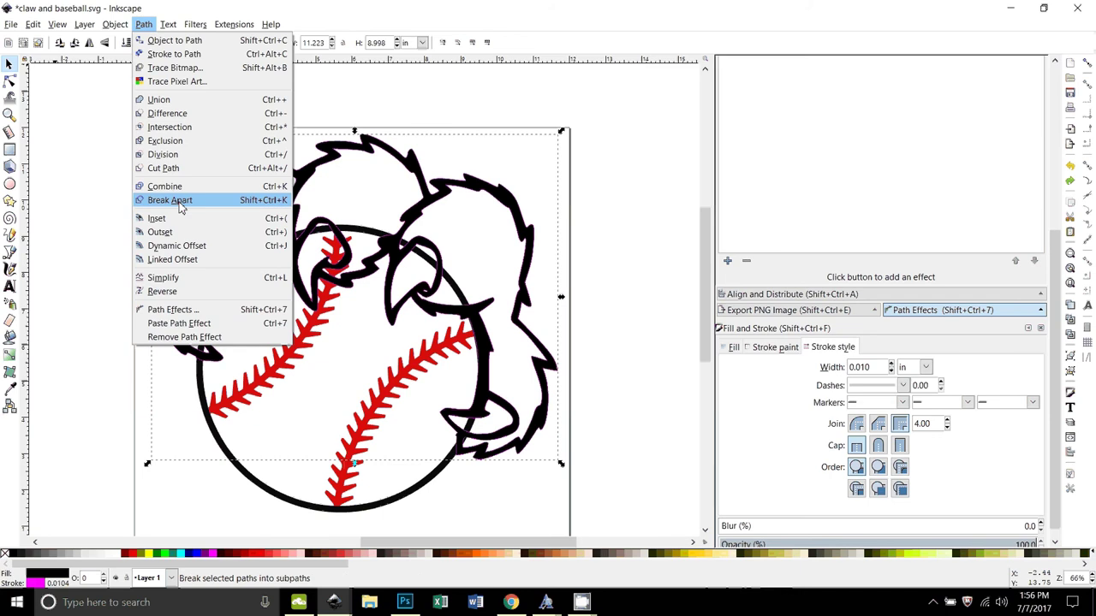
pyautogui.click(170, 201)
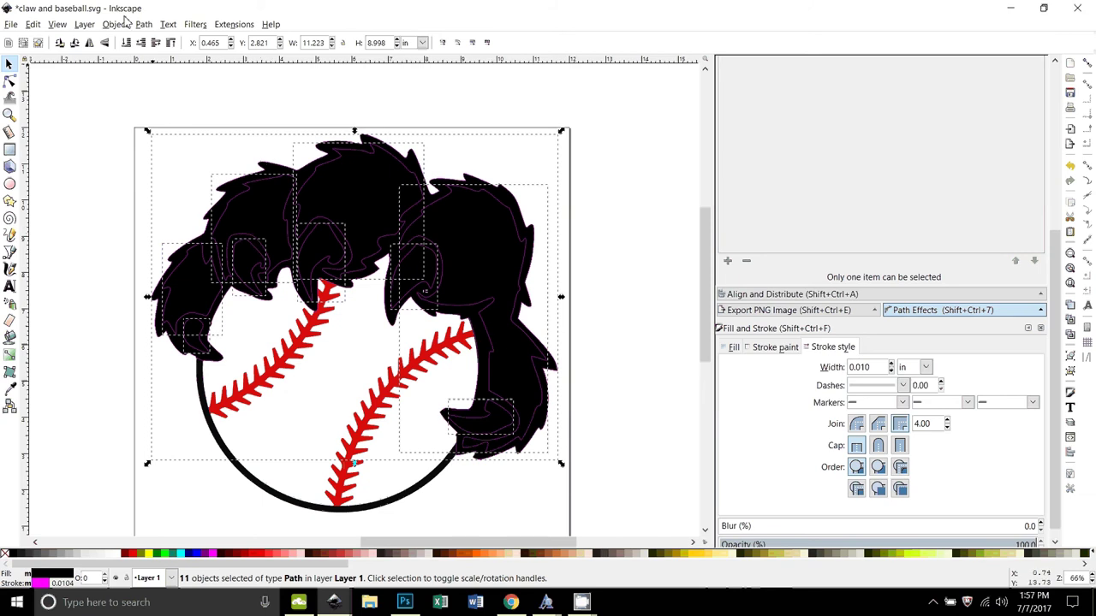
pyautogui.click(144, 25)
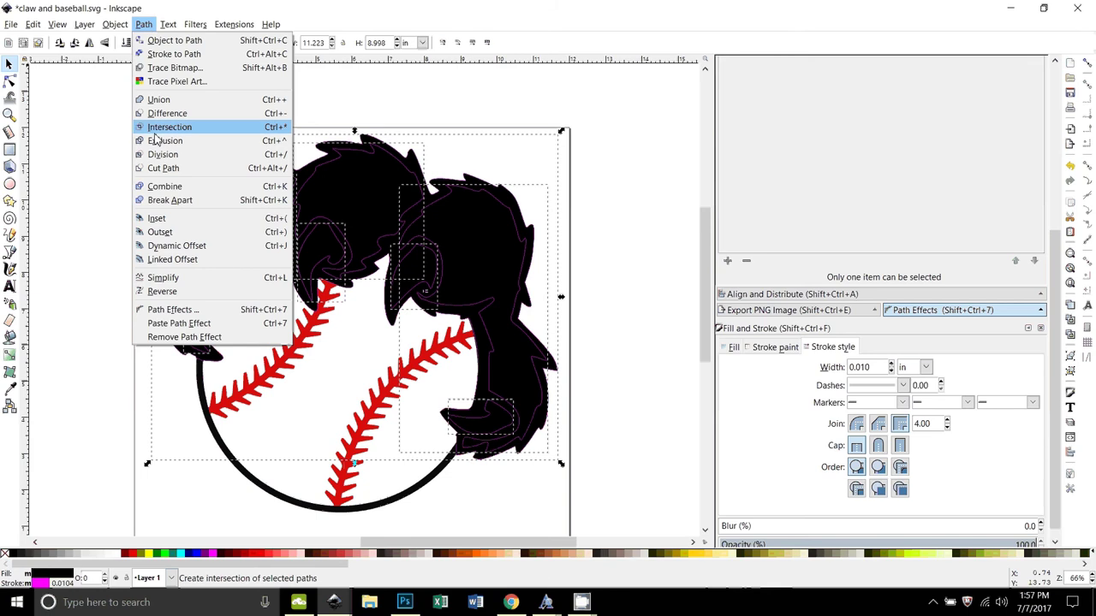
pyautogui.click(184, 142)
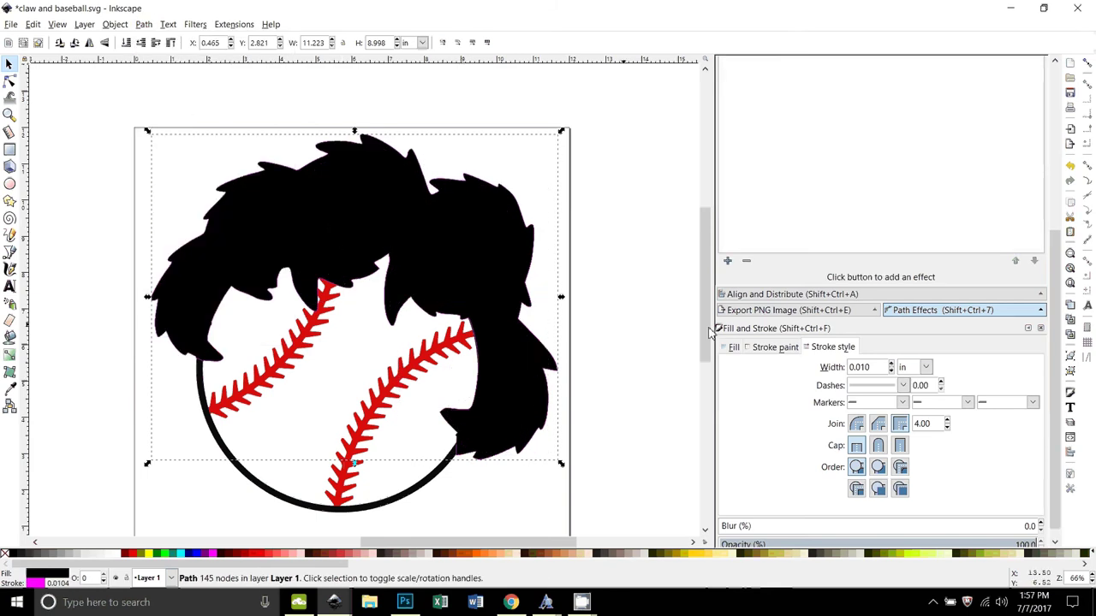
pyautogui.press('-')
pyautogui.press('-')
pyautogui.moveTo(348, 263); pyautogui.dragTo(571, 223)
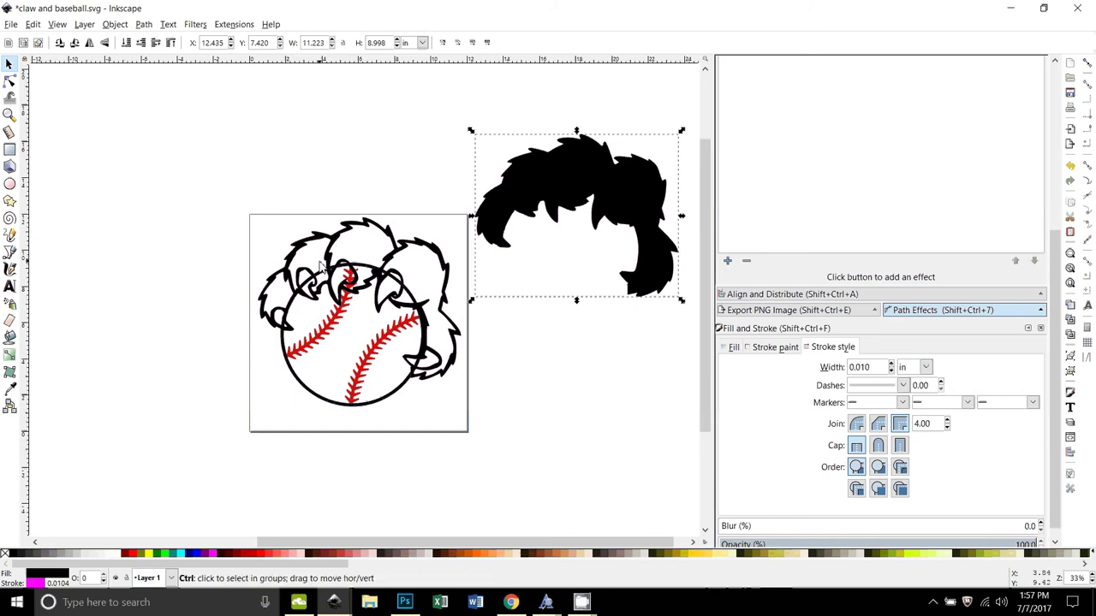
pyautogui.hotkey('ctrl', 'z')
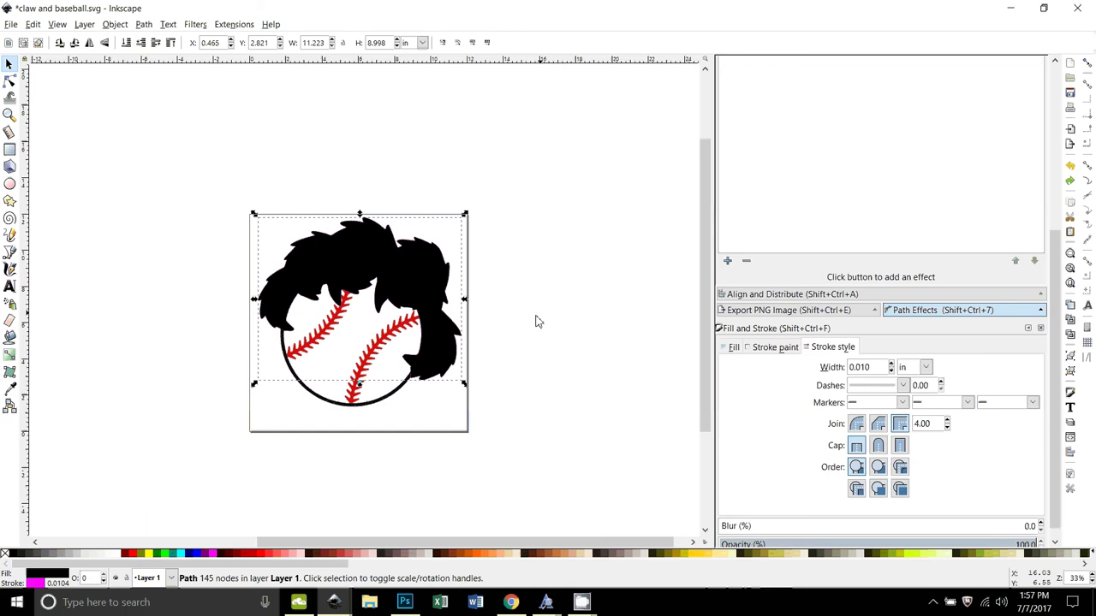
pyautogui.press('+')
pyautogui.press('+')
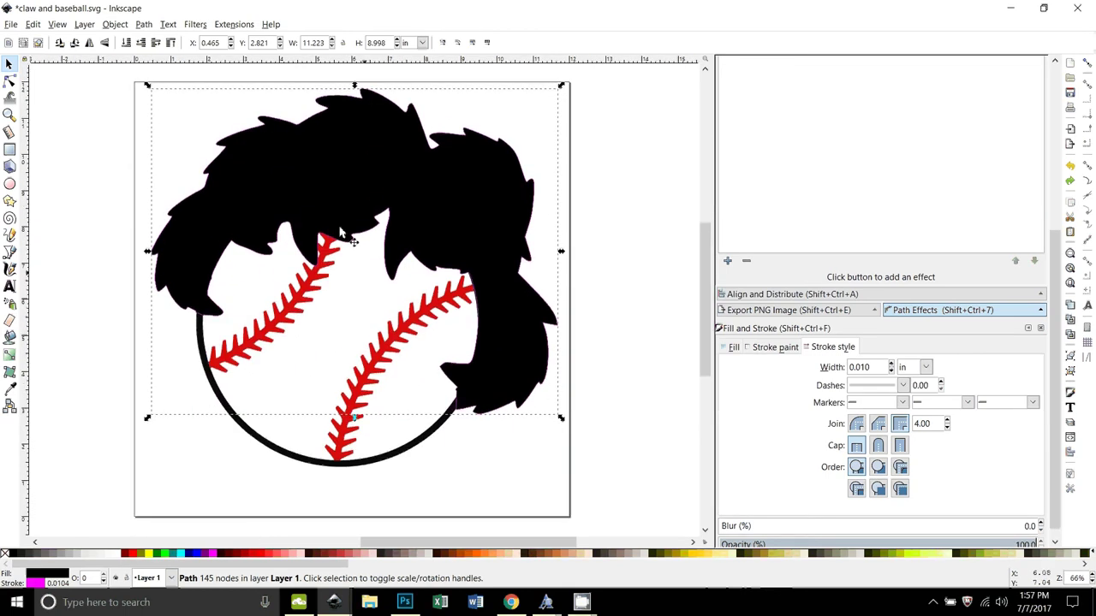
pyautogui.click(312, 112)
# - Apply Path > Difference to the black claw and the red ball stitching
pyautogui.click(623, 190)
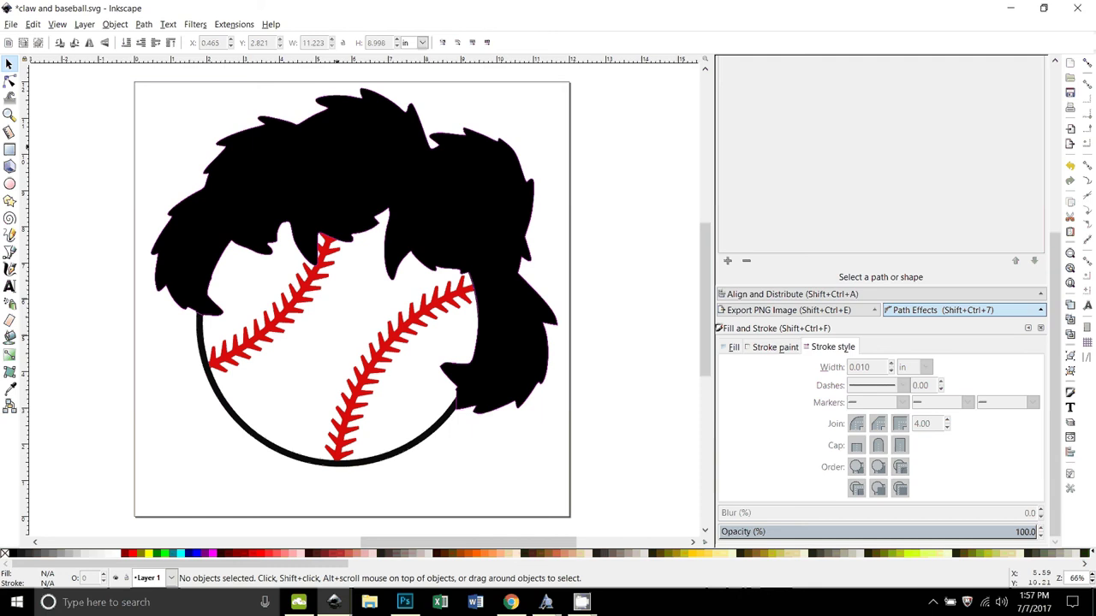
pyautogui.click(330, 139)
pyautogui.press('shift')
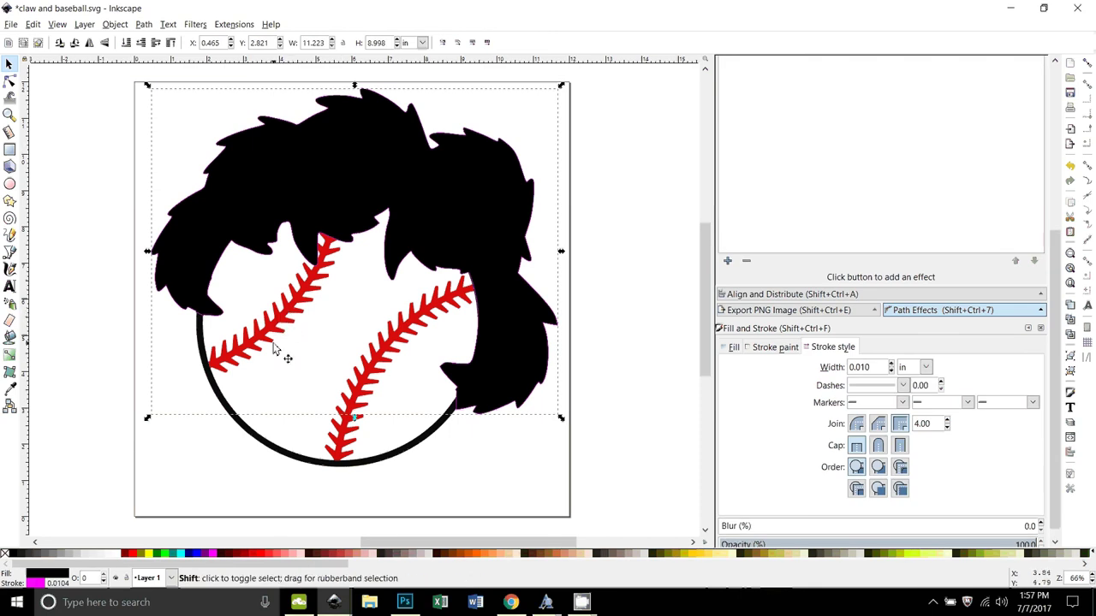
pyautogui.keyDown('shift'); pyautogui.click(274, 348); pyautogui.keyUp('shift')
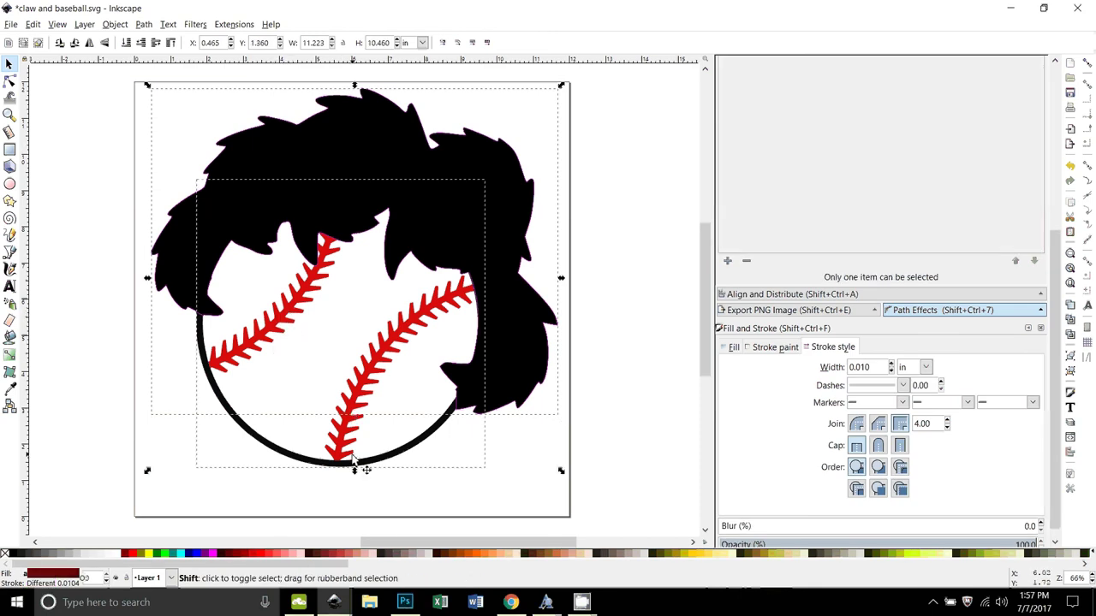
pyautogui.click(144, 24)
pyautogui.click(159, 113)
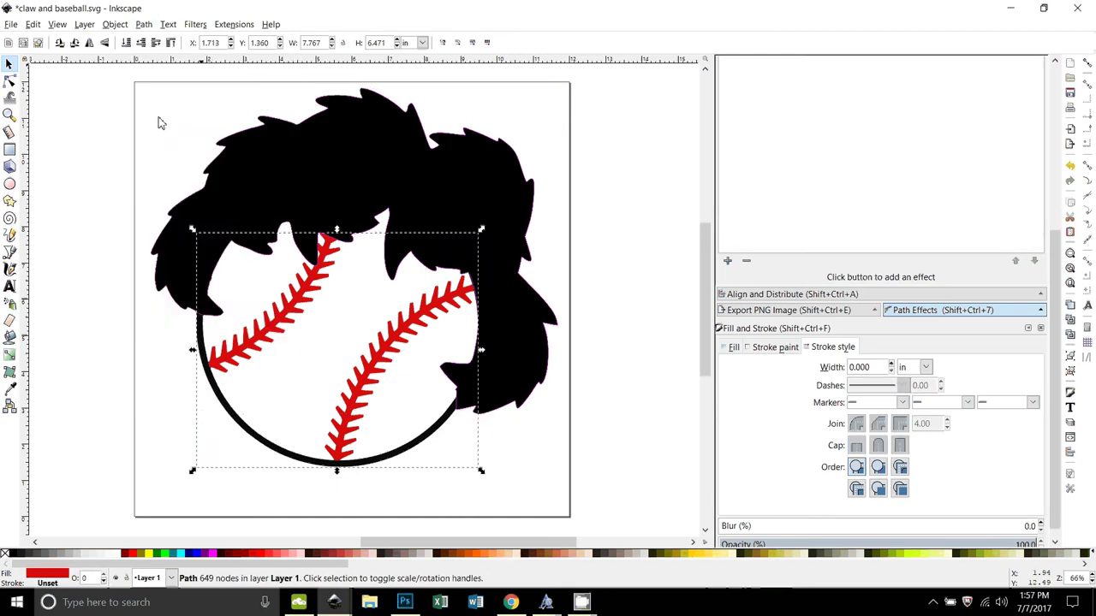
pyautogui.press('Escape')
# - Check the cut by dragging the stitching and ball outline aside, then undo each move
pyautogui.moveTo(458, 312); pyautogui.dragTo(385, 417)
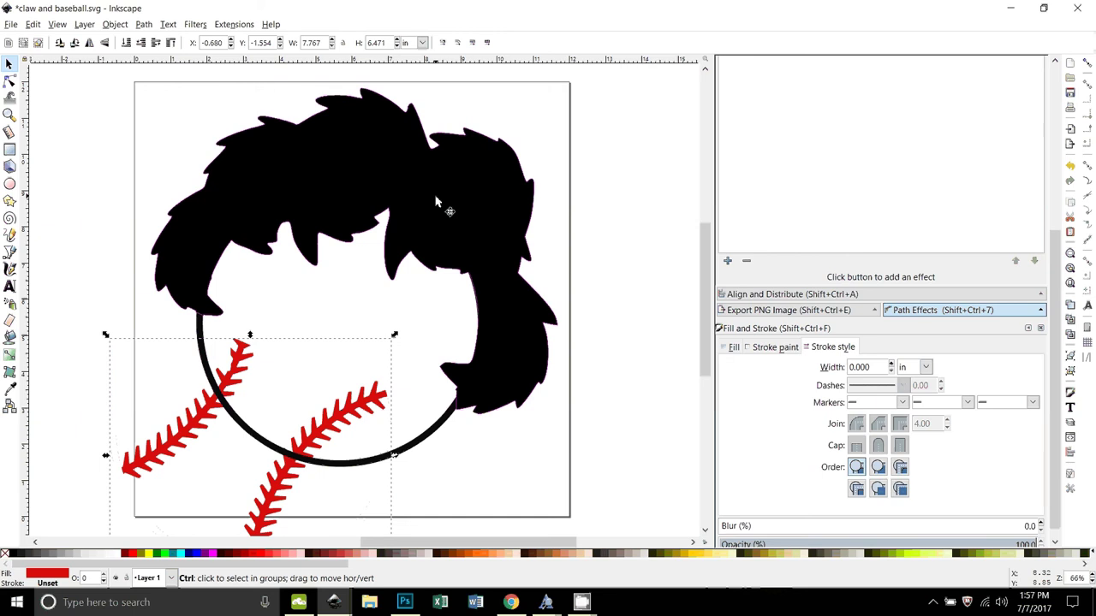
pyautogui.hotkey('ctrl', 'z')
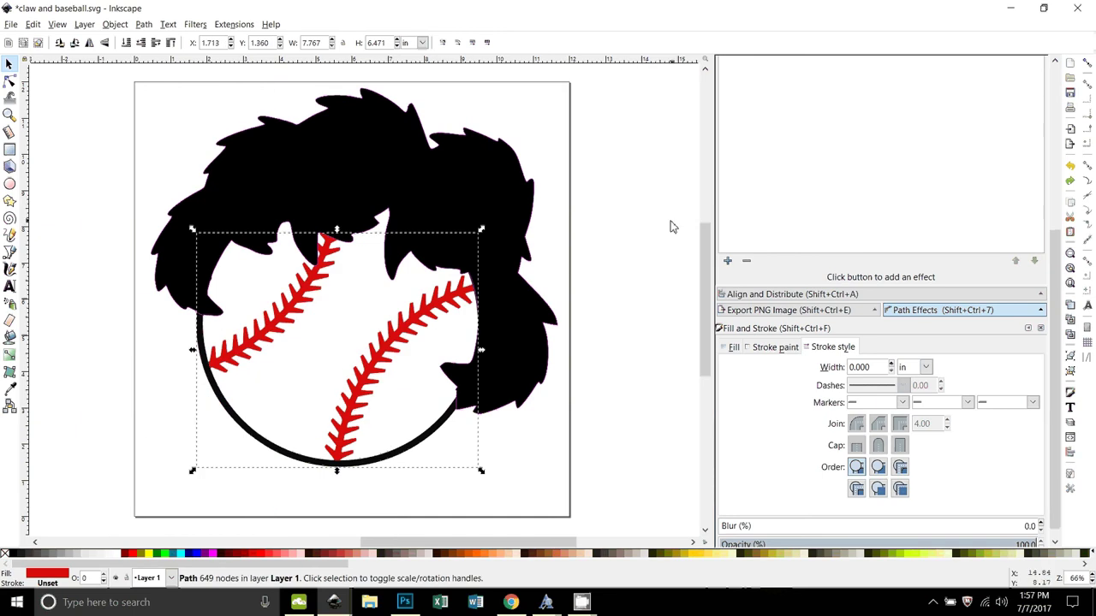
pyautogui.click(267, 361)
pyautogui.moveTo(256, 439); pyautogui.dragTo(111, 506)
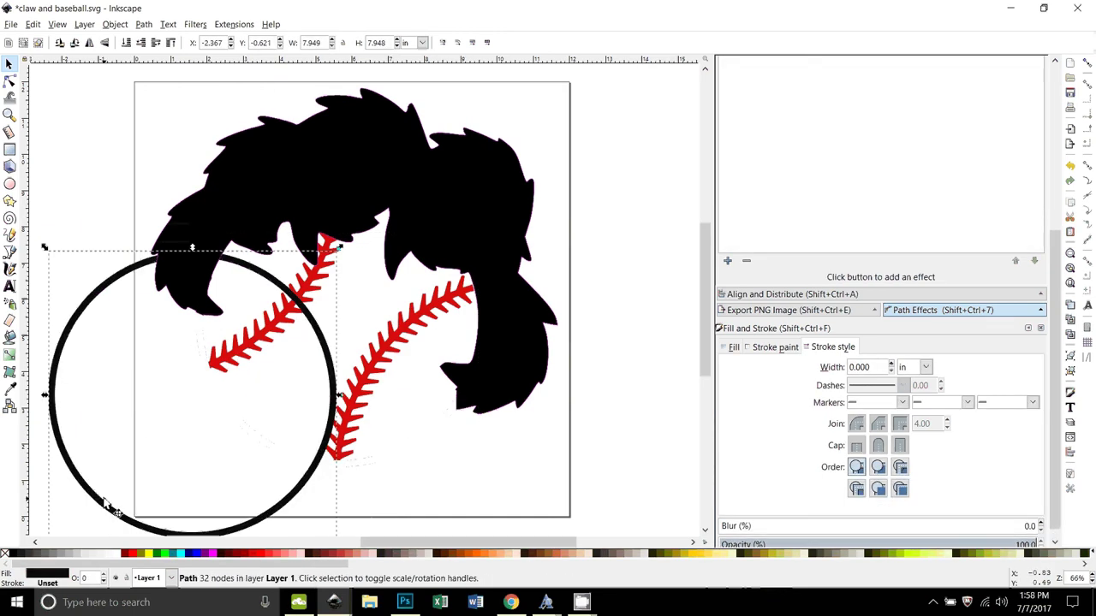
pyautogui.press('ctrl')
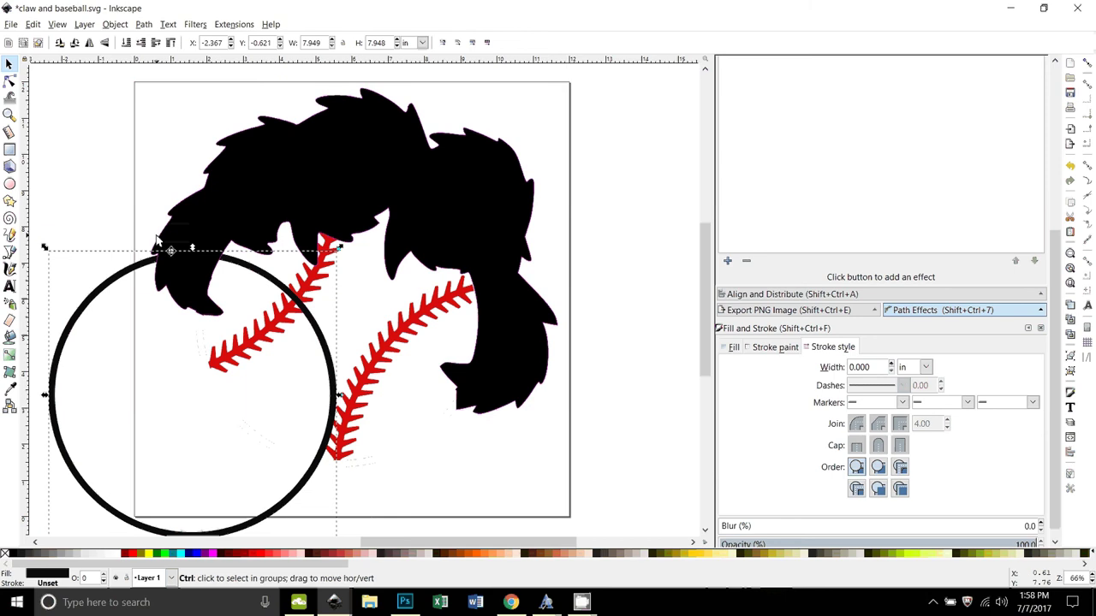
pyautogui.hotkey('ctrl', 'z')
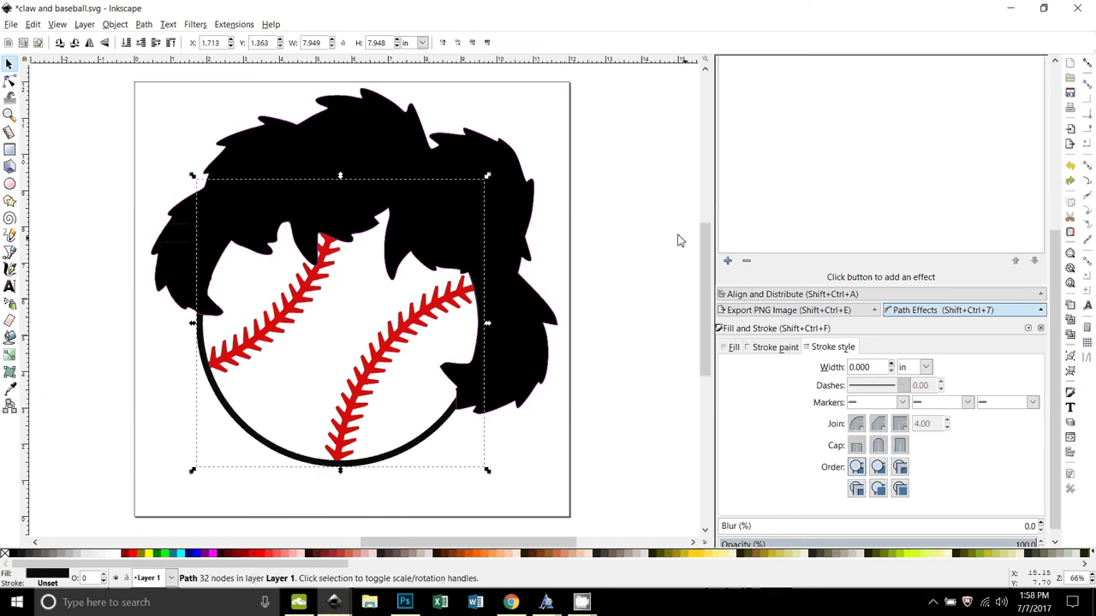
pyautogui.press('Escape')
# - Apply Path > Difference to the black claw shape and the ball's circle
pyautogui.click(337, 153)
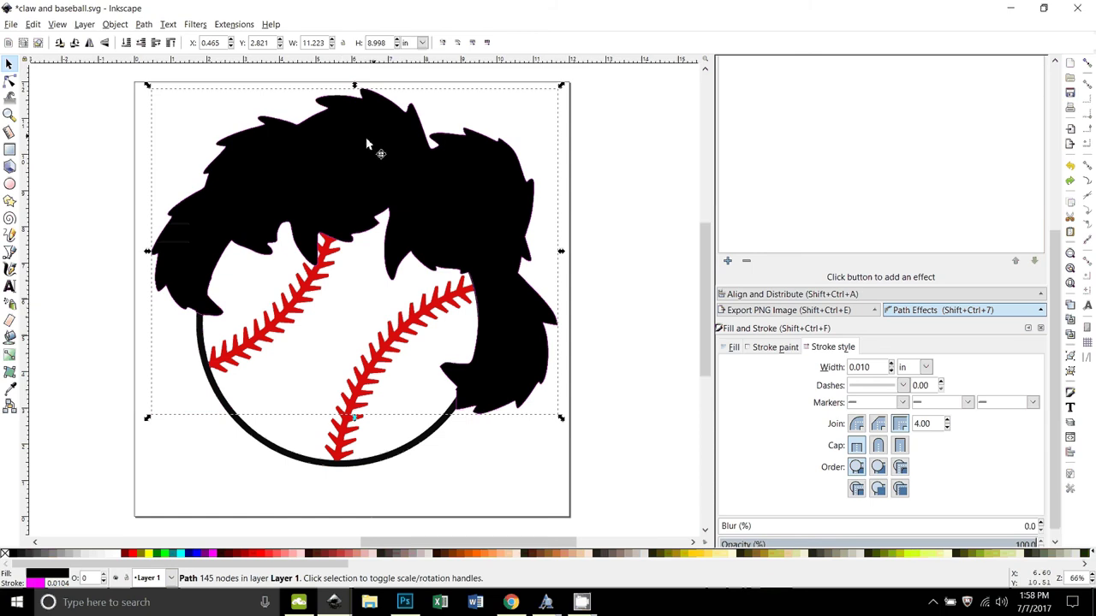
pyautogui.press('shift')
pyautogui.keyDown('shift'); pyautogui.click(281, 456); pyautogui.keyUp('shift')
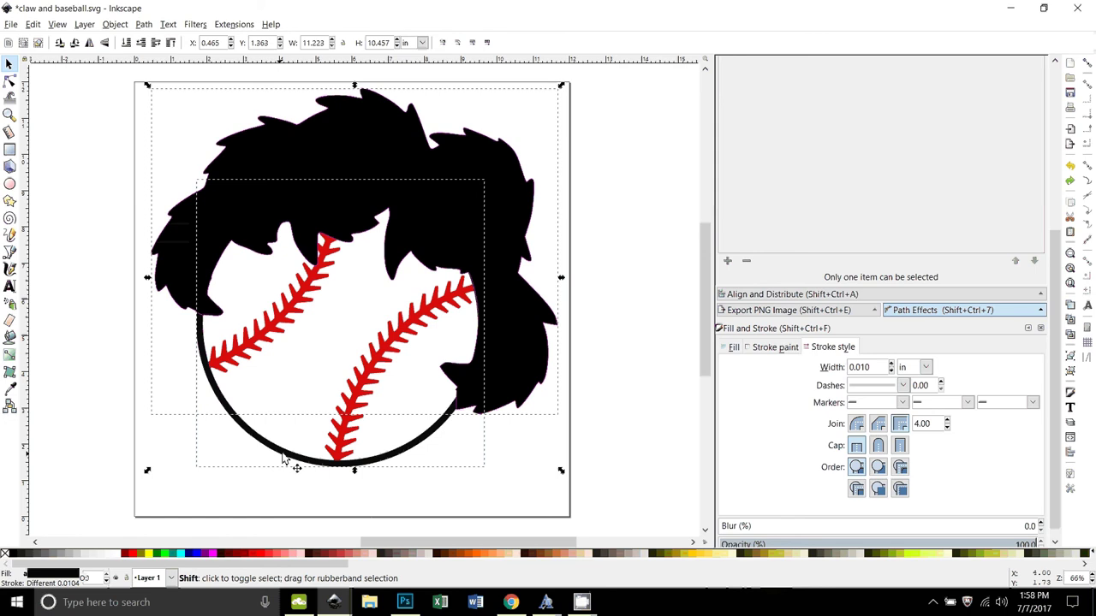
pyautogui.click(144, 24)
pyautogui.click(169, 111)
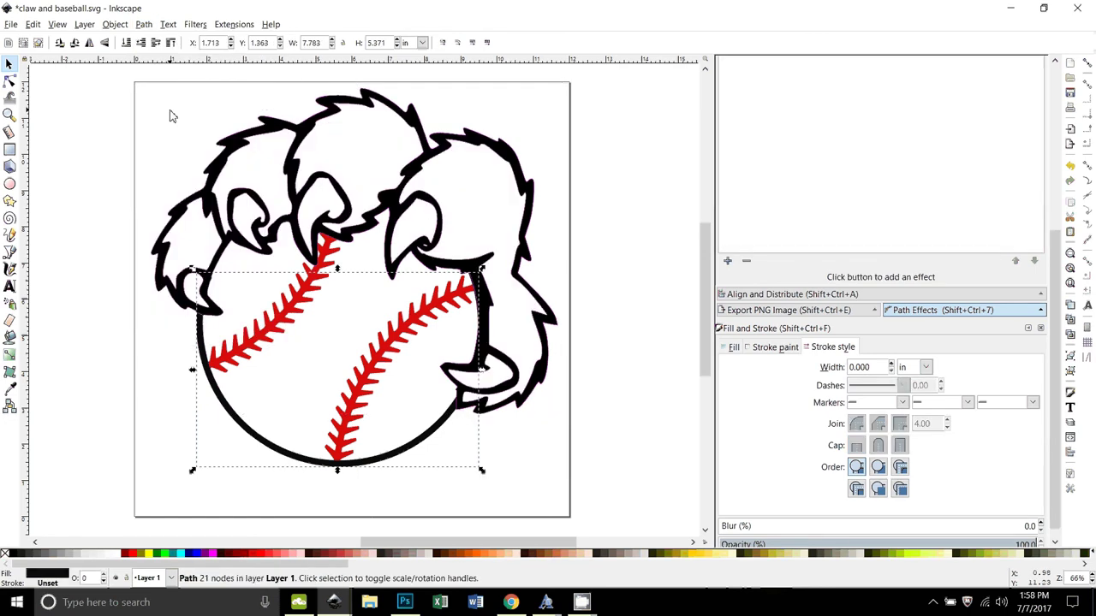
# - Verify the resulting claw outline by dragging it aside, then undo the move
pyautogui.click(601, 230)
pyautogui.scroll(-2, 612, 248)
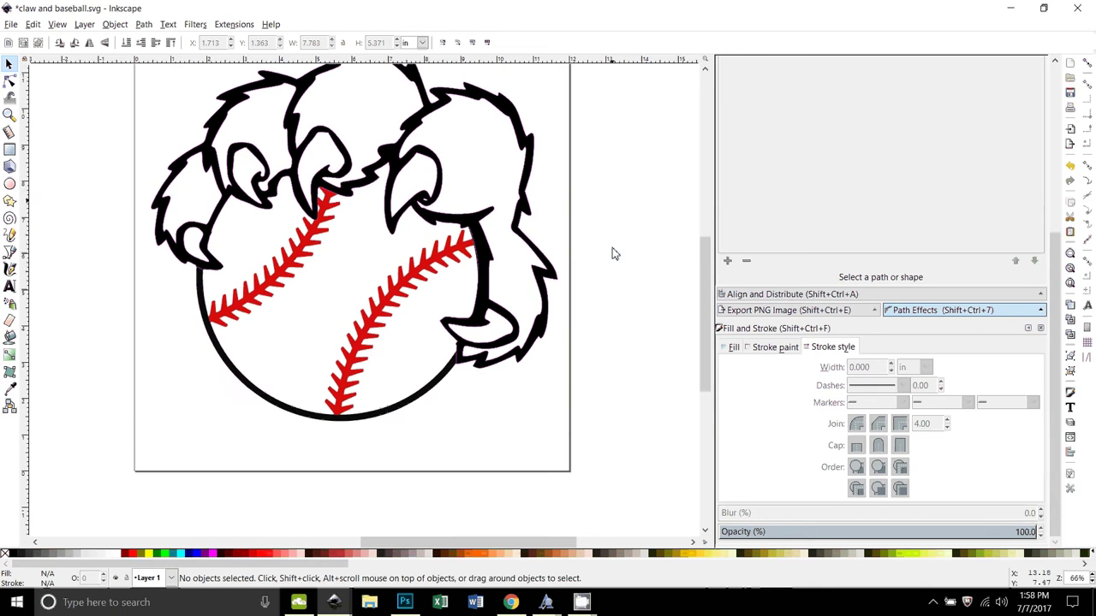
pyautogui.scroll(1, 612, 248)
pyautogui.press('-')
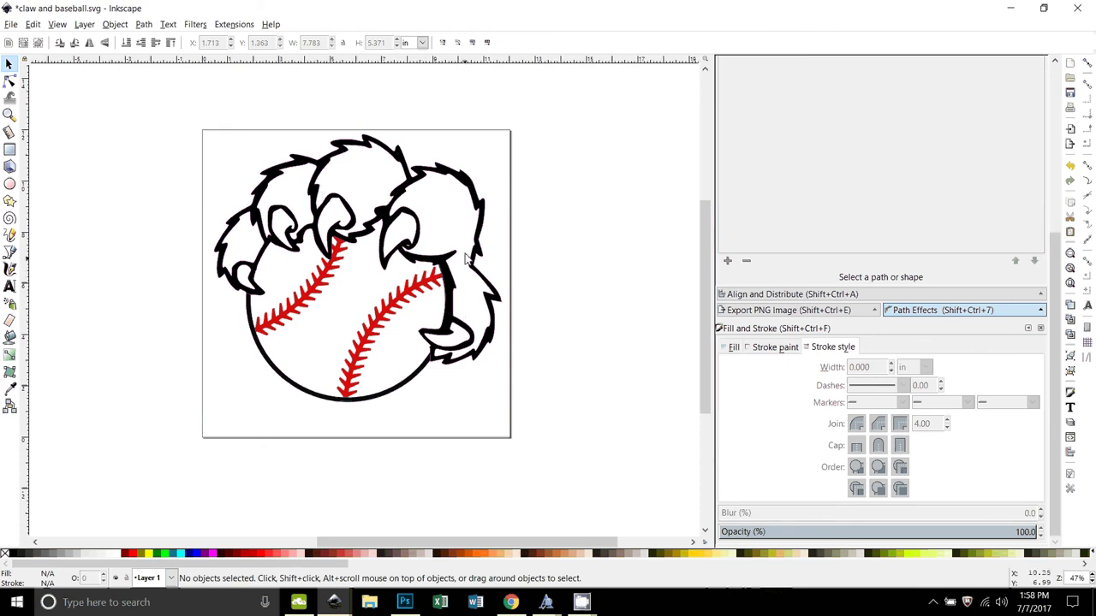
pyautogui.moveTo(484, 223); pyautogui.dragTo(711, 229)
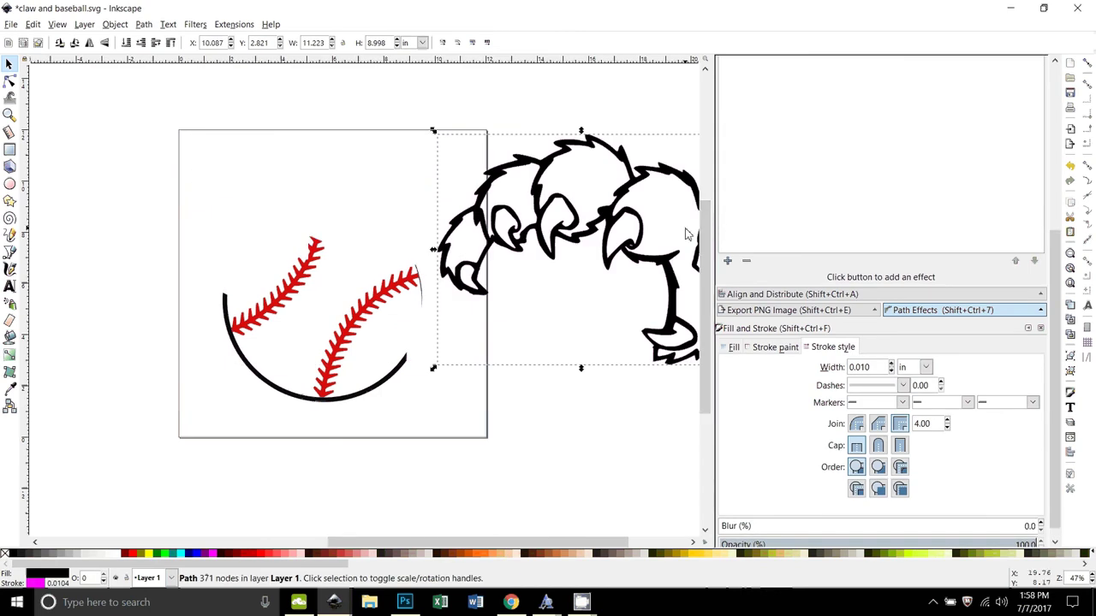
pyautogui.press('ctrl')
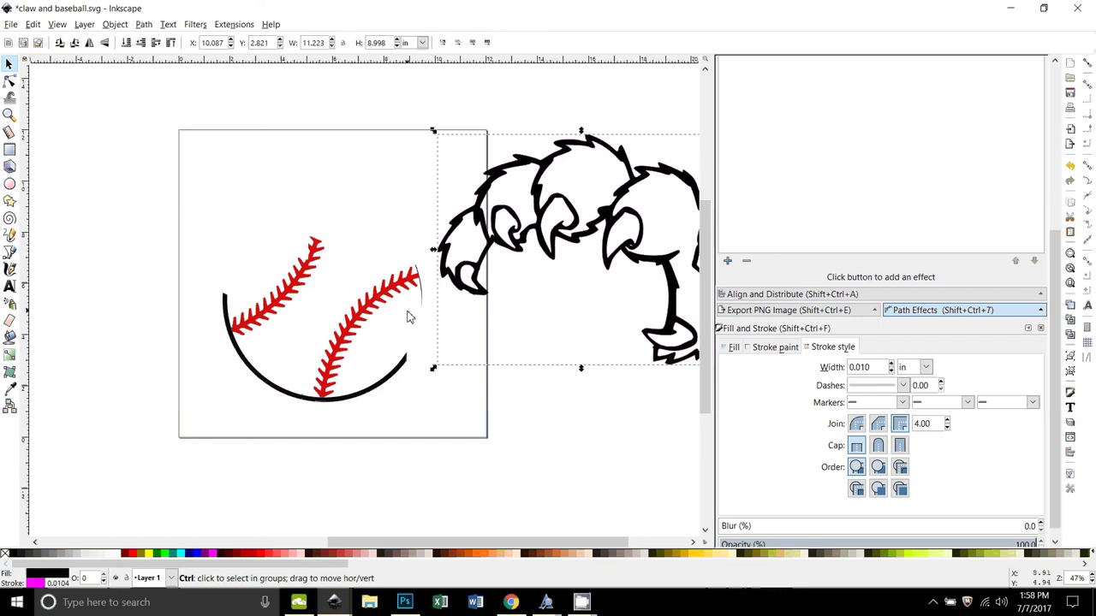
pyautogui.hotkey('ctrl', 'z')
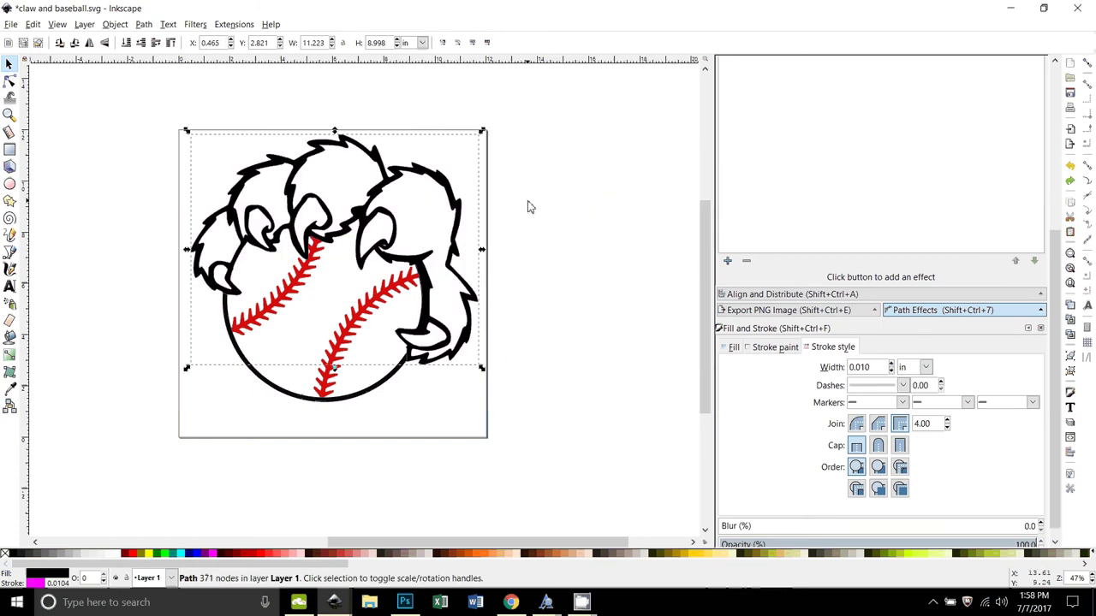
# - Union the claw and baseball circle outline, test-moving the merged path and undoing
pyautogui.keyDown('shift'); pyautogui.click(384, 391); pyautogui.keyUp('shift')
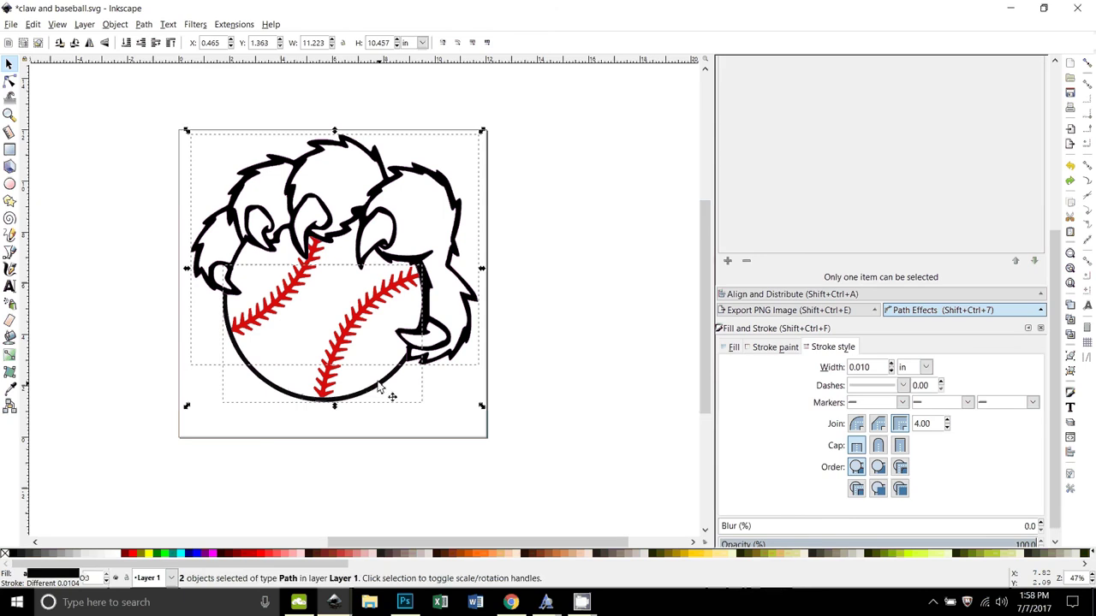
pyautogui.click(144, 24)
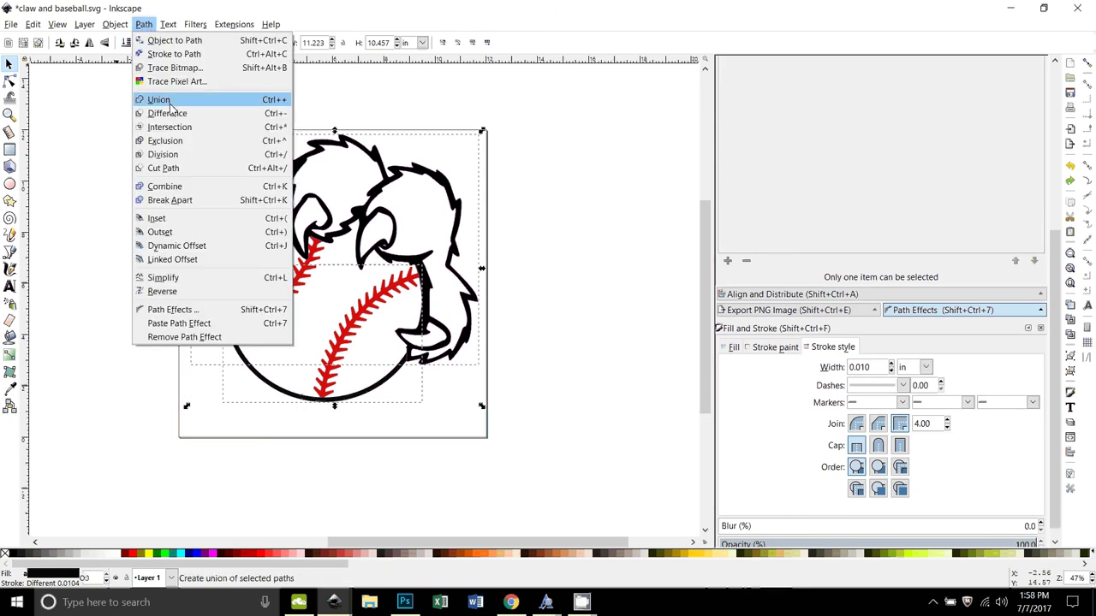
pyautogui.click(168, 102)
pyautogui.moveTo(362, 156); pyautogui.dragTo(602, 182)
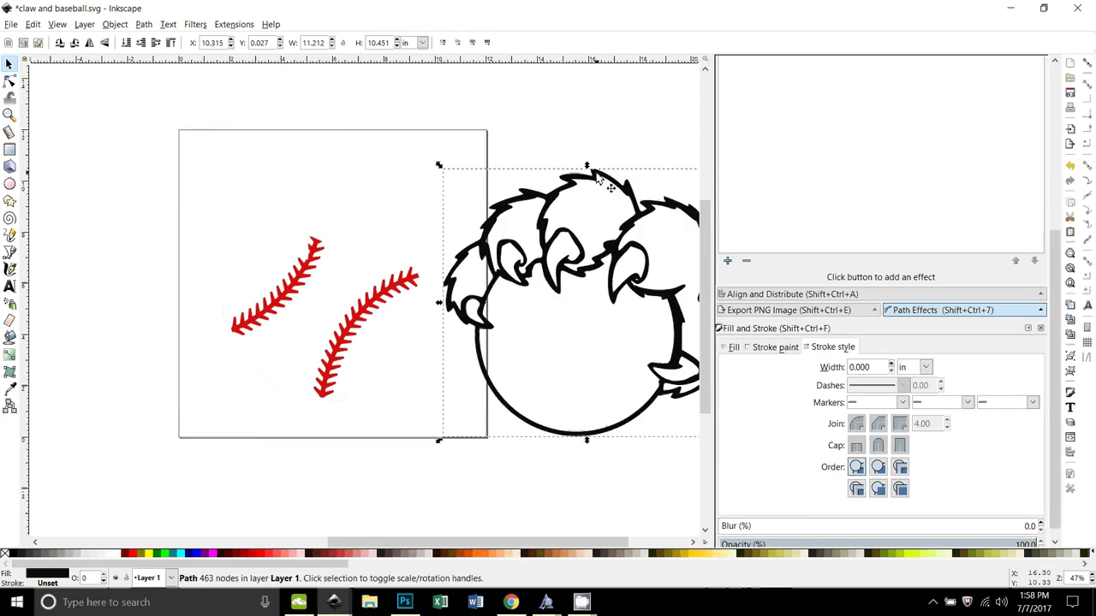
pyautogui.hotkey('ctrl', 'z')
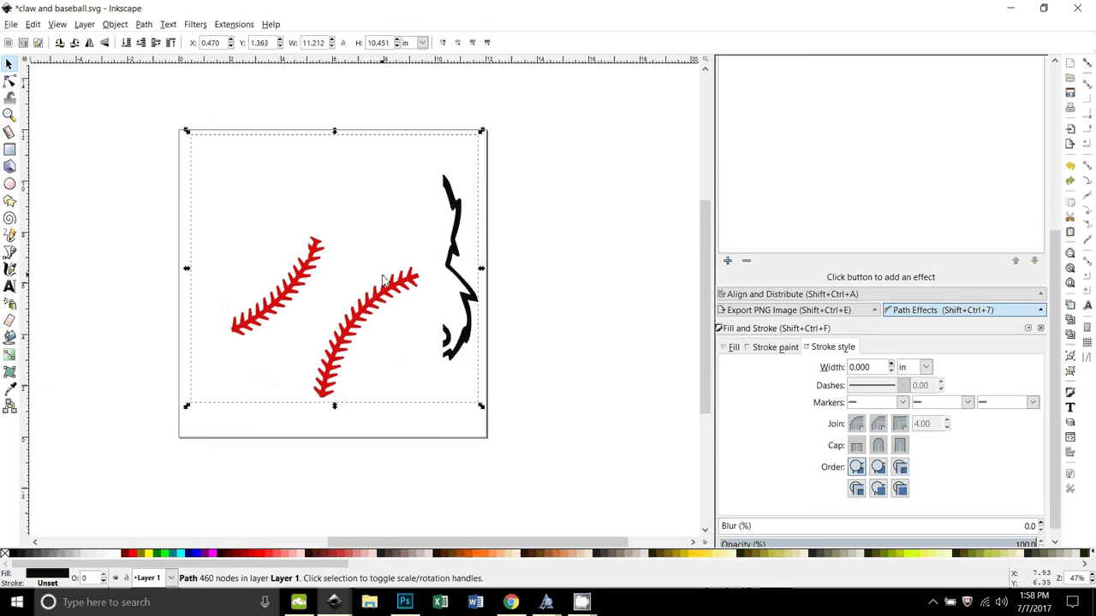
# - Check the red stitches by dragging them aside and undoing, then deselect and zoom out
pyautogui.scroll(1, 377, 295)
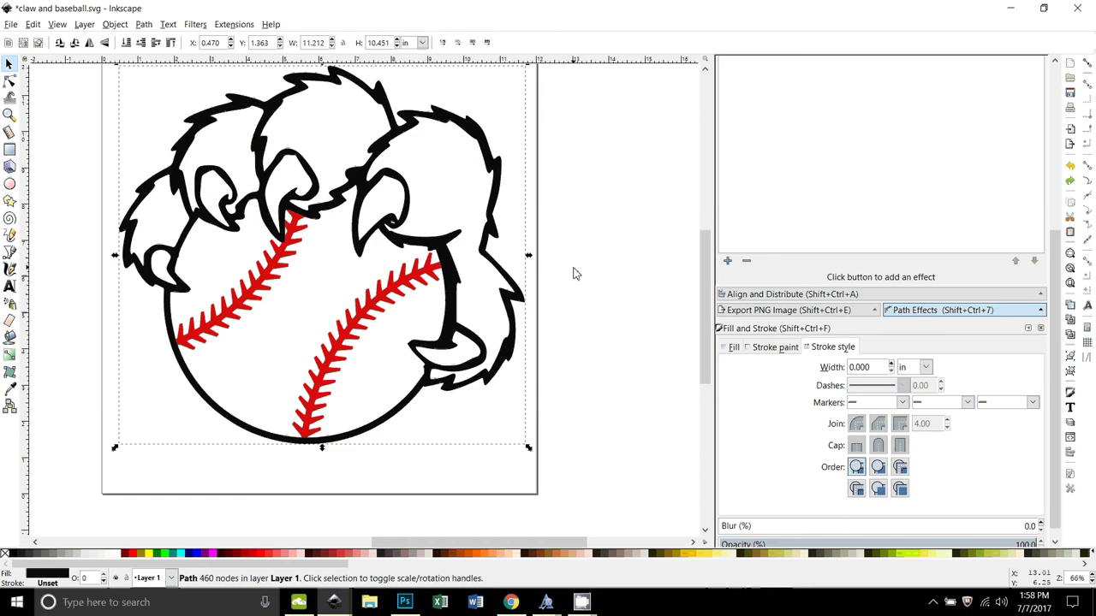
pyautogui.scroll(1, 482, 308)
pyautogui.moveTo(416, 311); pyautogui.dragTo(611, 277)
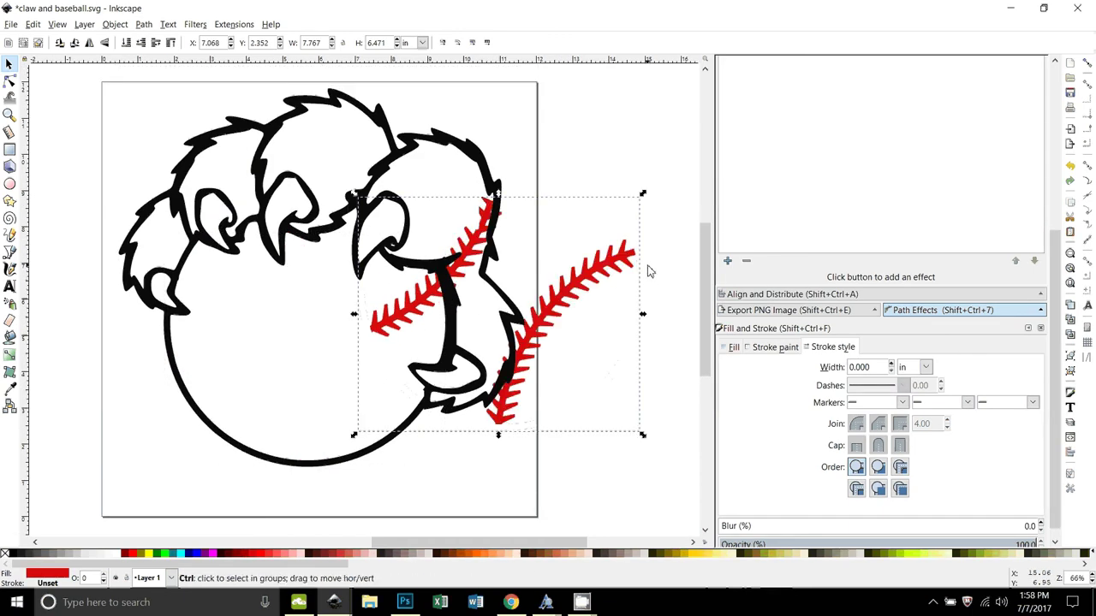
pyautogui.hotkey('ctrl', 'z')
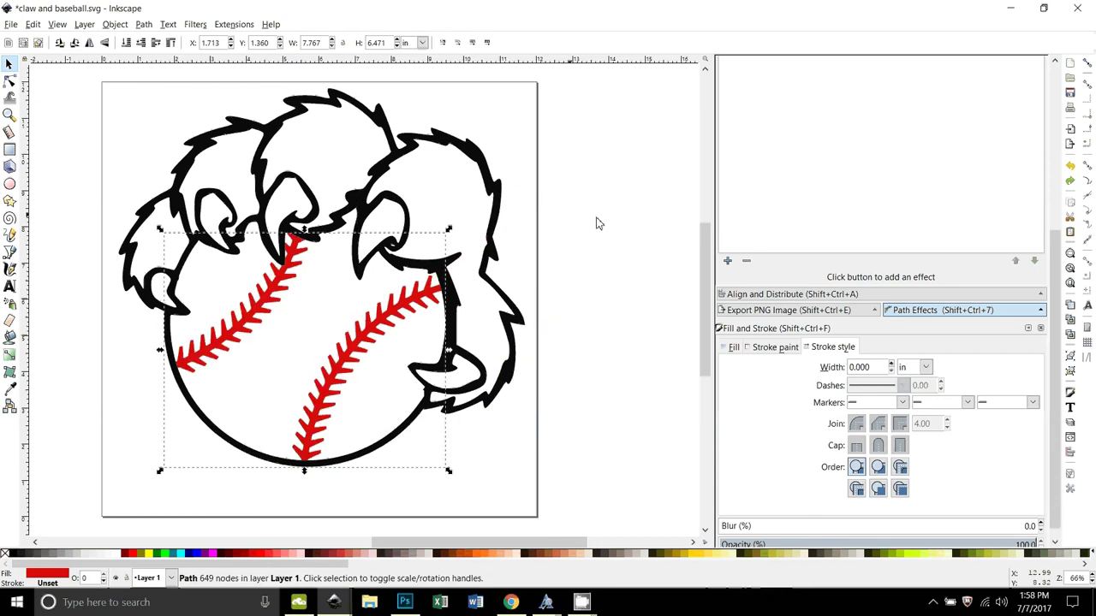
pyautogui.click(597, 223)
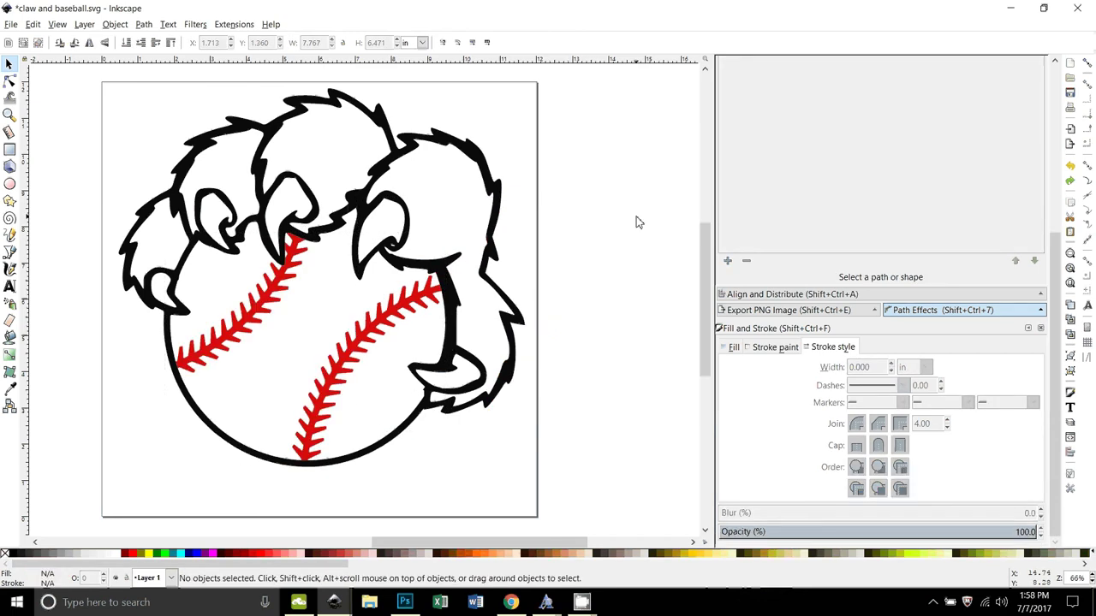
pyautogui.press('-')
pyautogui.scroll(-1, 633, 223)
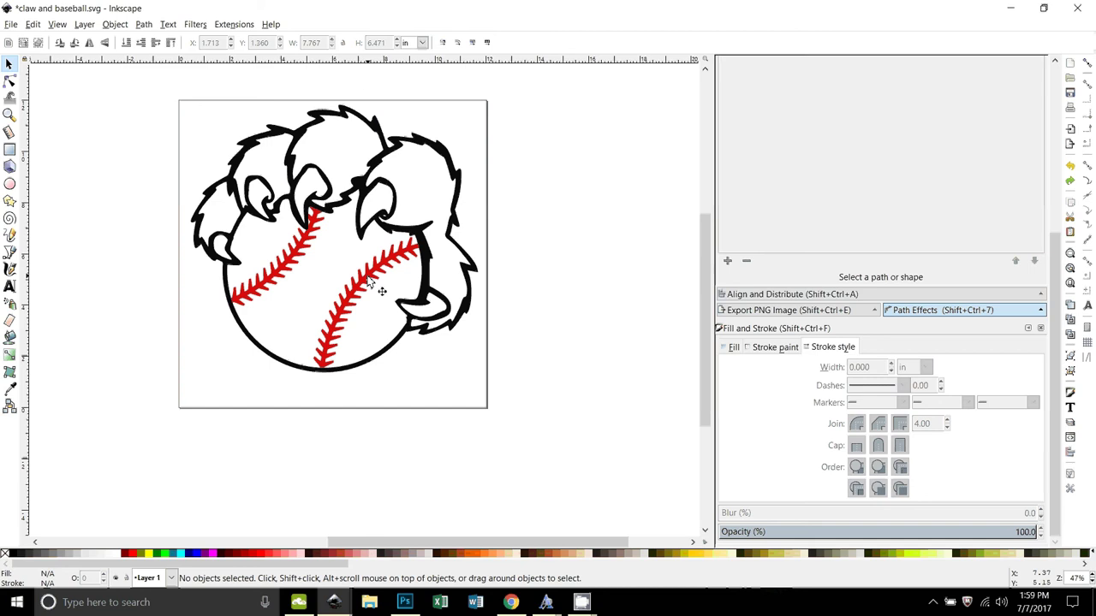
# - Move the red stitches off the page's left side and bucket-fill the ball interior light gray
pyautogui.moveTo(369, 282); pyautogui.dragTo(105, 270)
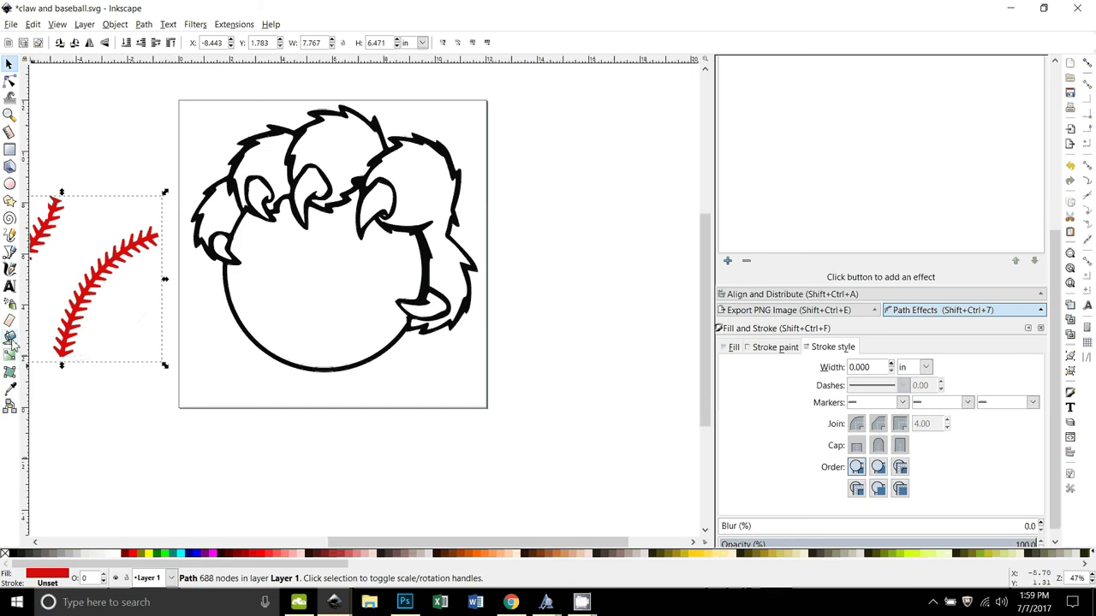
pyautogui.click(134, 421)
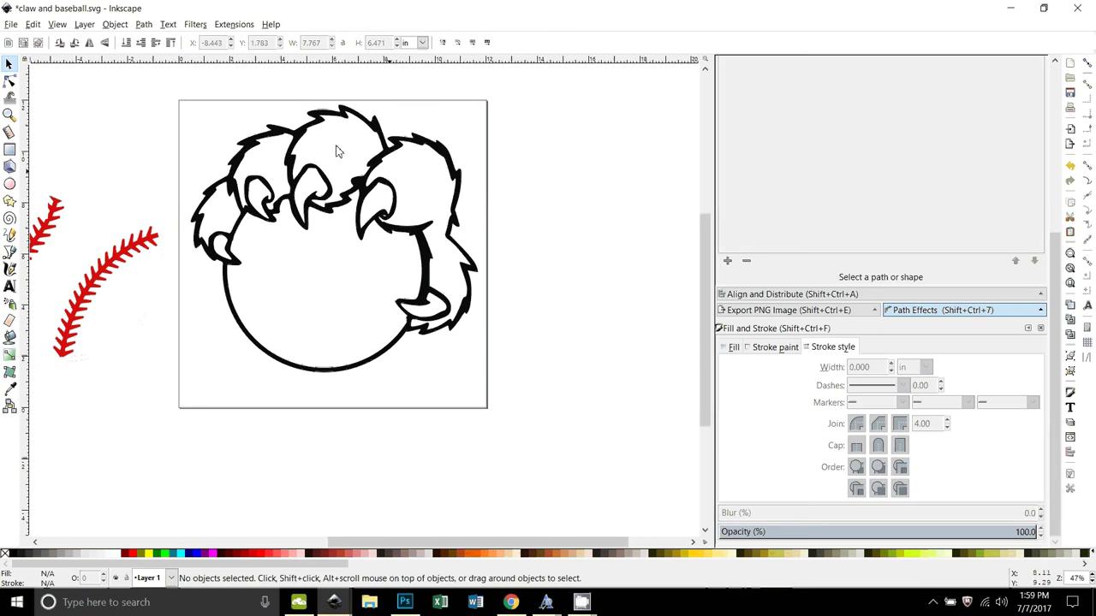
pyautogui.click(9, 336)
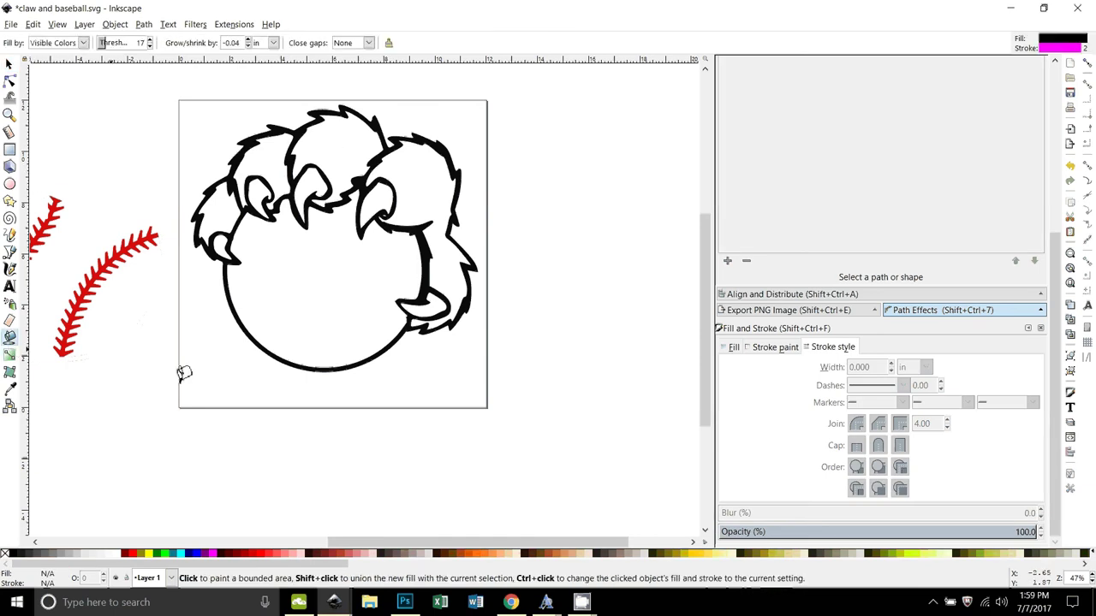
pyautogui.click(95, 557)
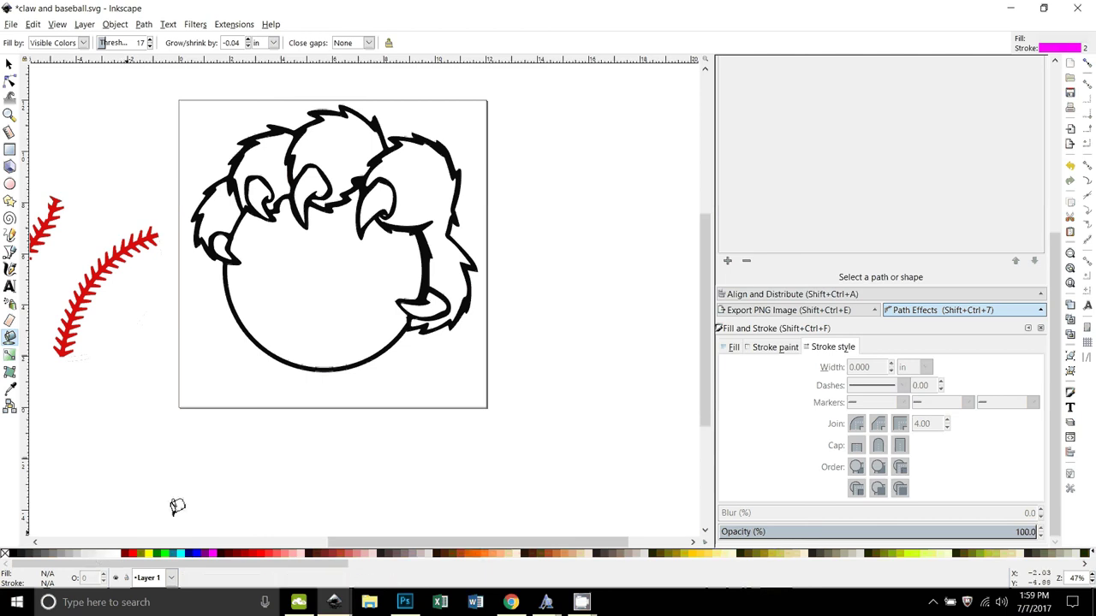
pyautogui.click(289, 282)
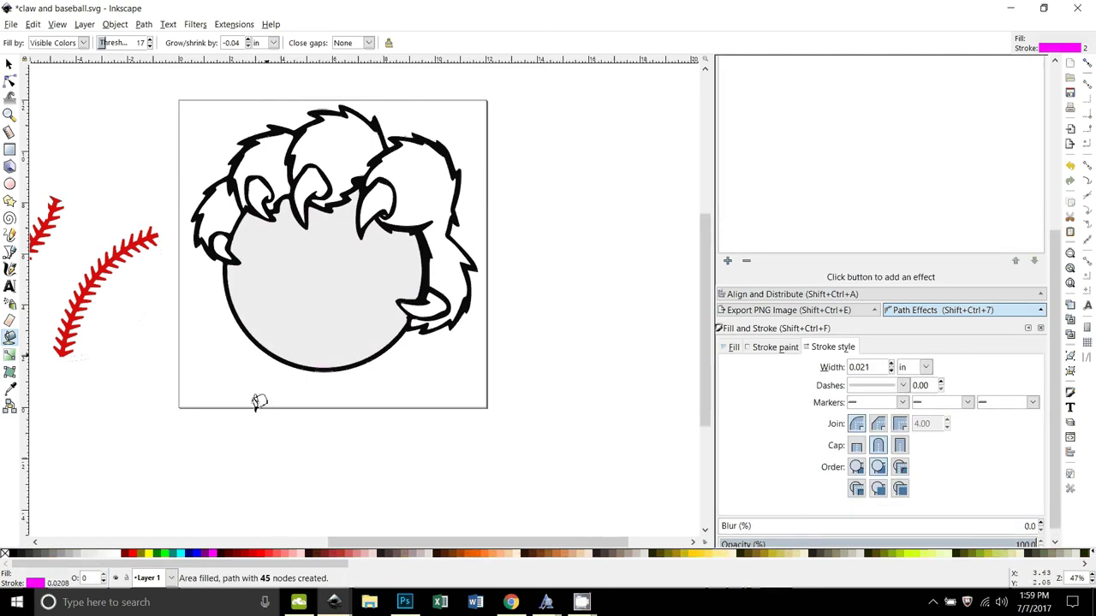
pyautogui.click(9, 64)
# - Drag the red stitches back onto the gray ball, raise them to top, and nudge them centred
pyautogui.moveTo(302, 287); pyautogui.dragTo(355, 474)
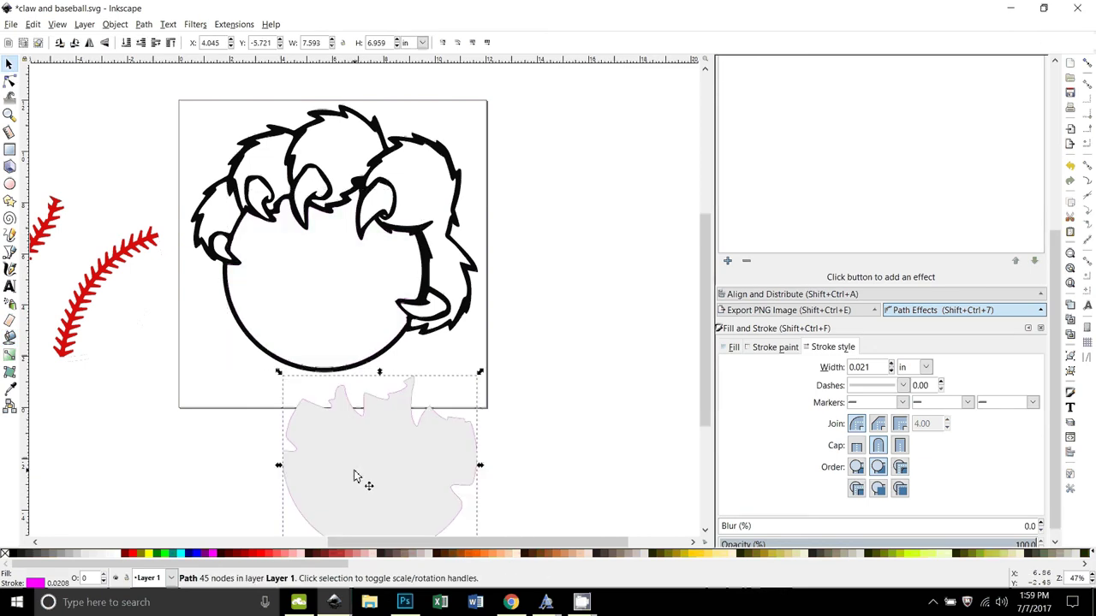
pyautogui.hotkey('ctrl', 'z')
pyautogui.moveTo(94, 337); pyautogui.dragTo(337, 294)
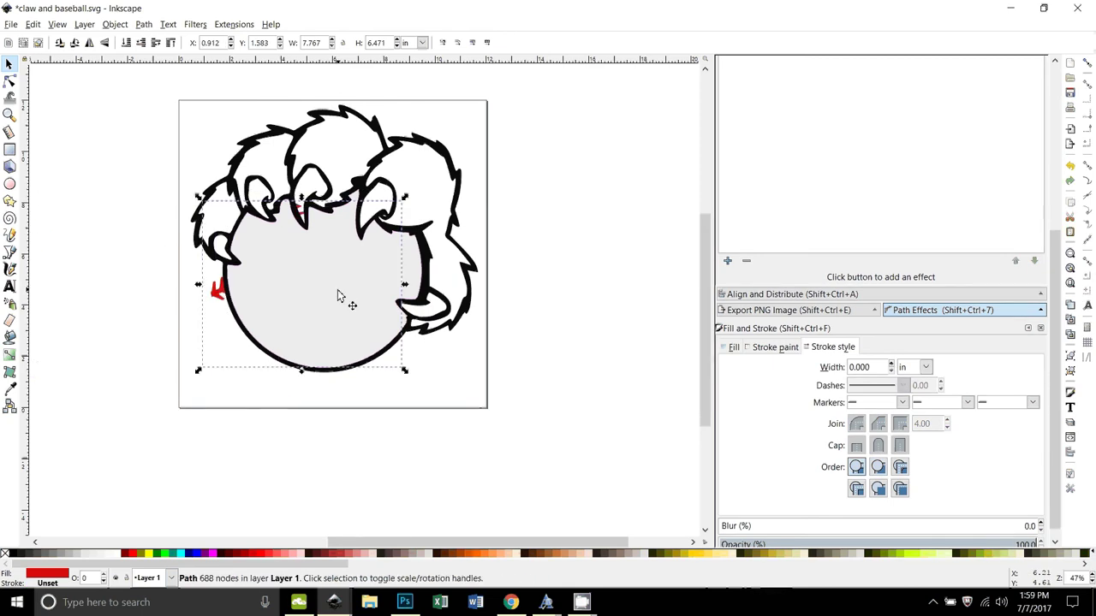
pyautogui.press('Home')
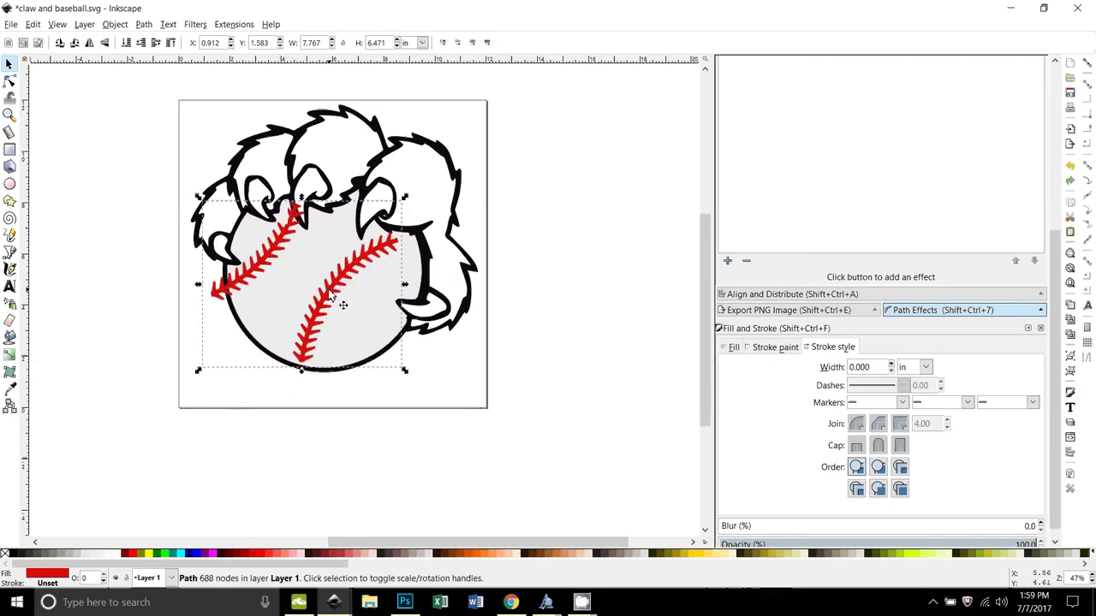
pyautogui.press('Right')
pyautogui.press('Right')
pyautogui.press('Right')
pyautogui.press('Right')
pyautogui.press('Right')
pyautogui.press('Down')
pyautogui.press('Down')
pyautogui.press('Down')
pyautogui.press('Down')
pyautogui.press('Down')
pyautogui.press('Down')
pyautogui.press('Down')
pyautogui.press('Down')
pyautogui.press('Down')
pyautogui.press('Down')
pyautogui.press('Down')
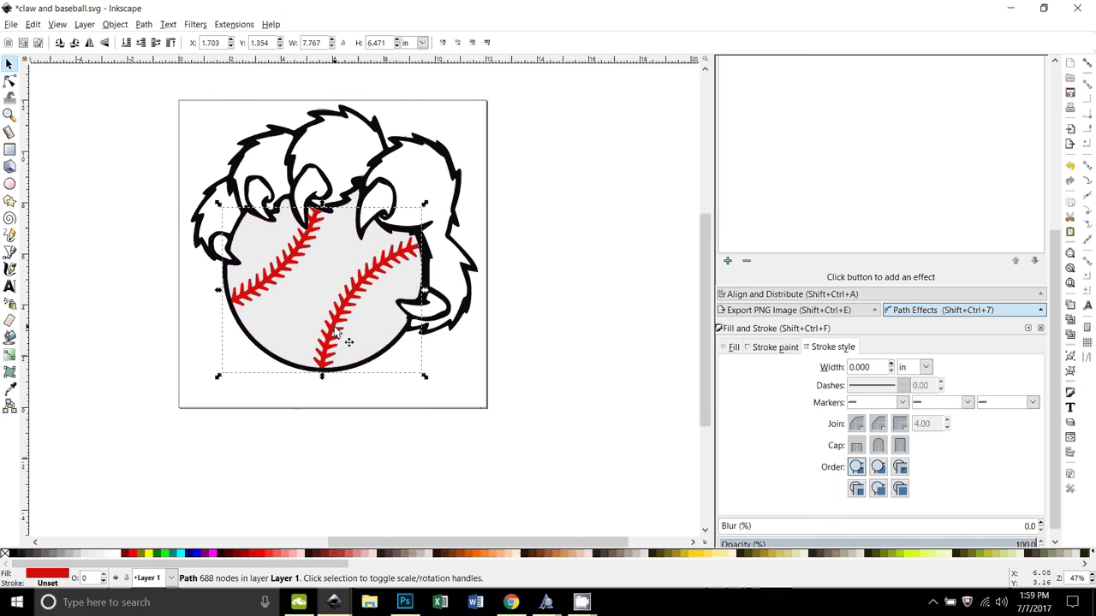
pyautogui.click(623, 303)
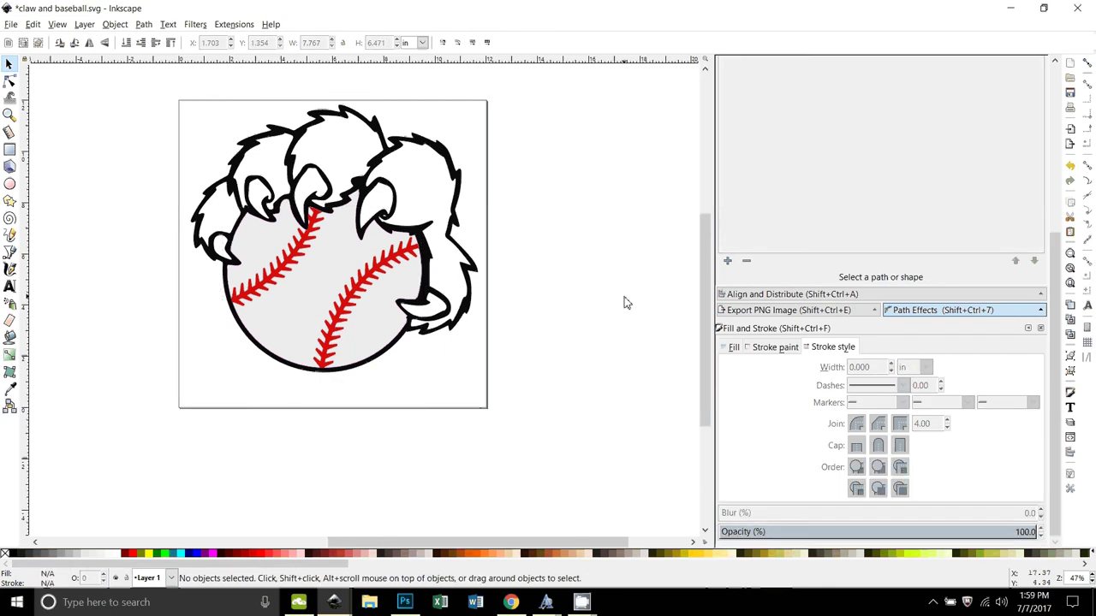